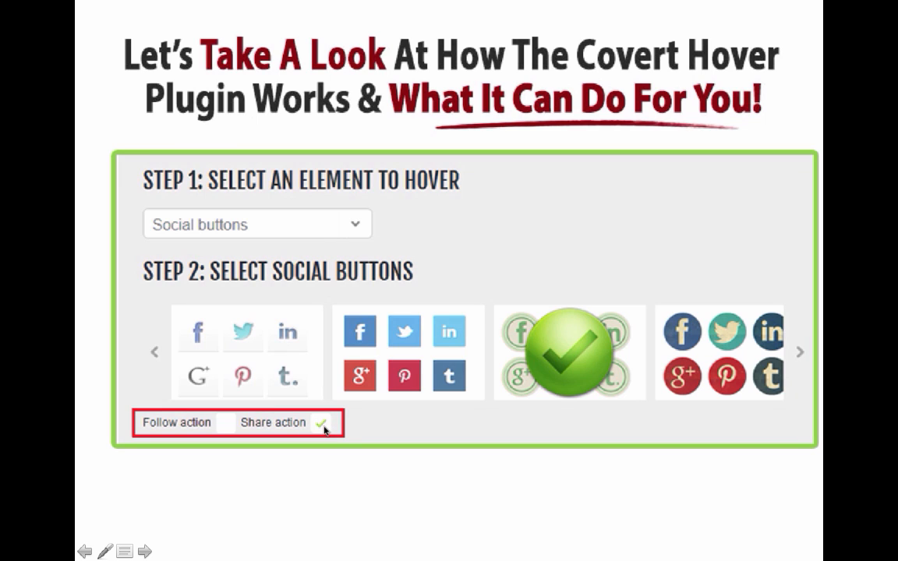
left_click(858, 559)
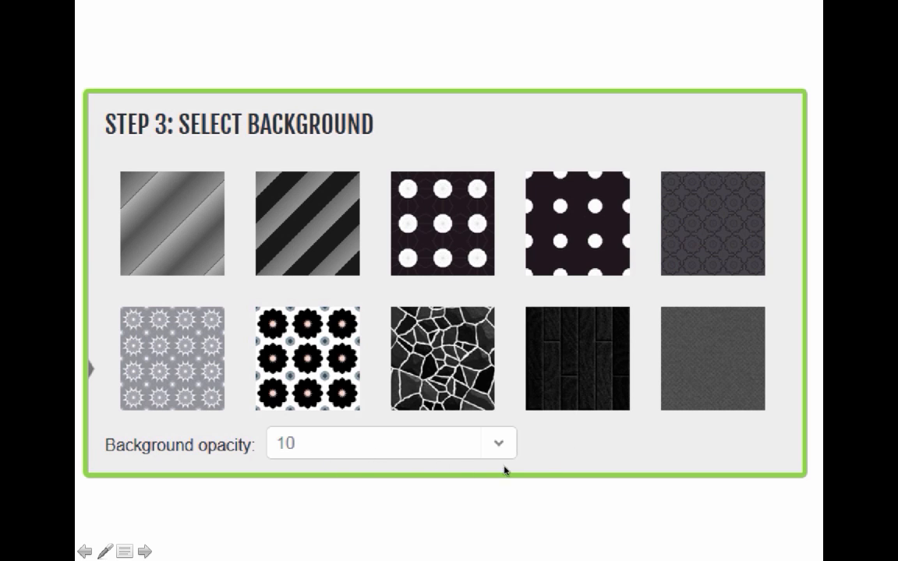
left_click(854, 513)
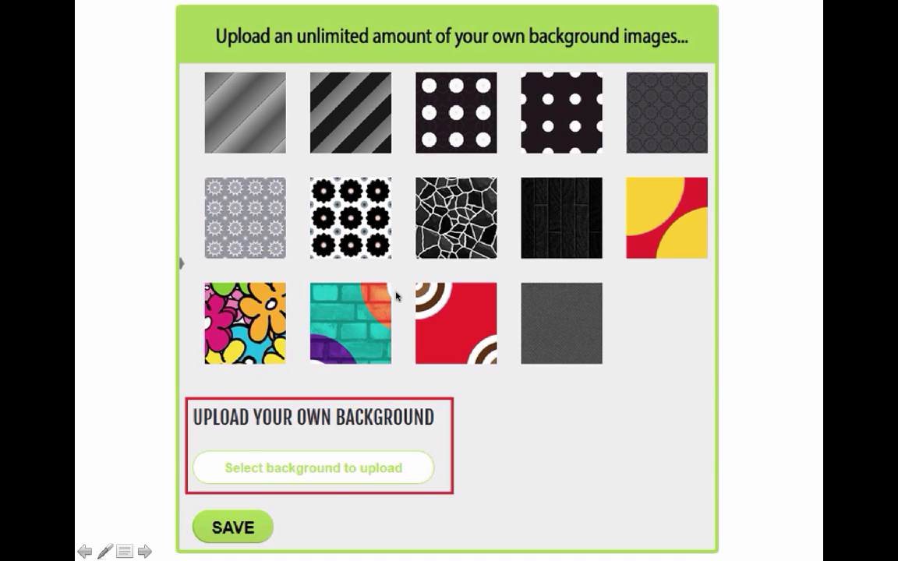
left_click(706, 354)
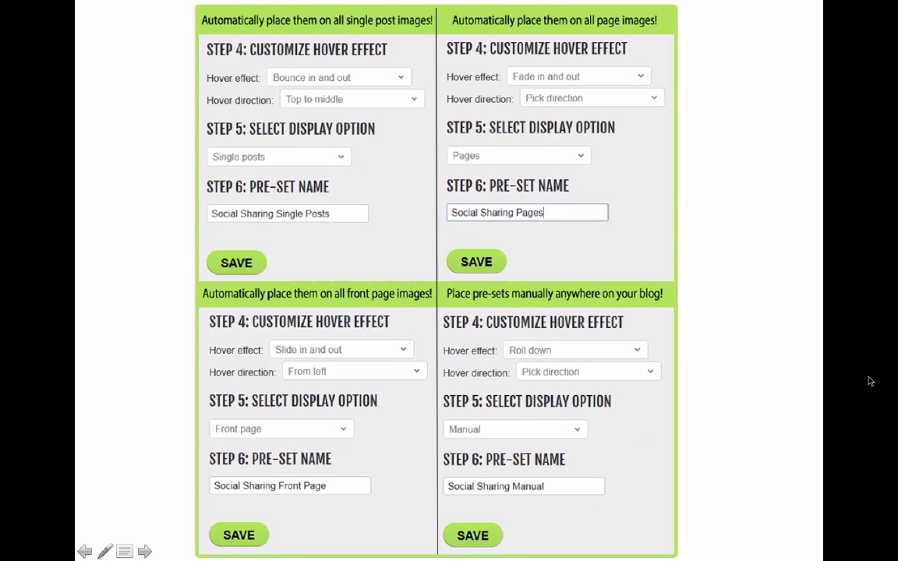
key("Right")
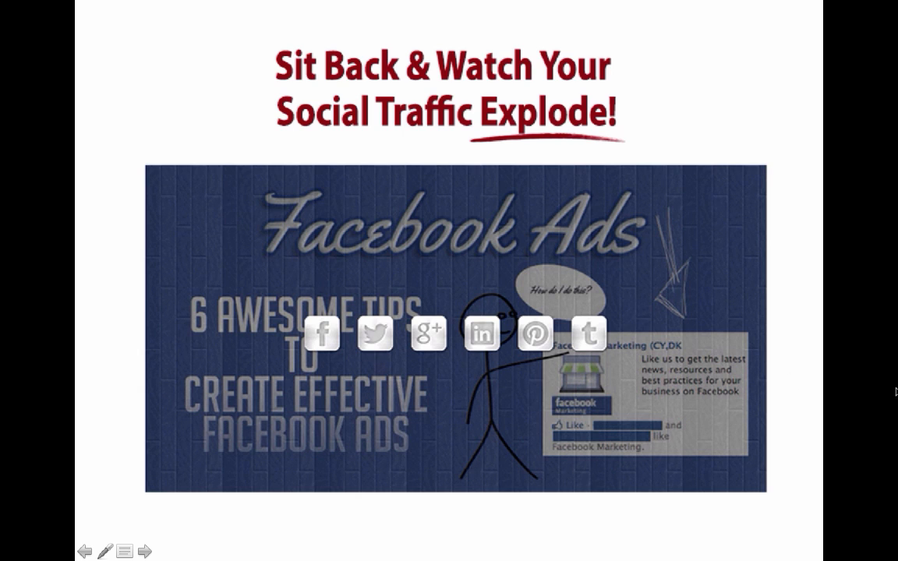
key("Right")
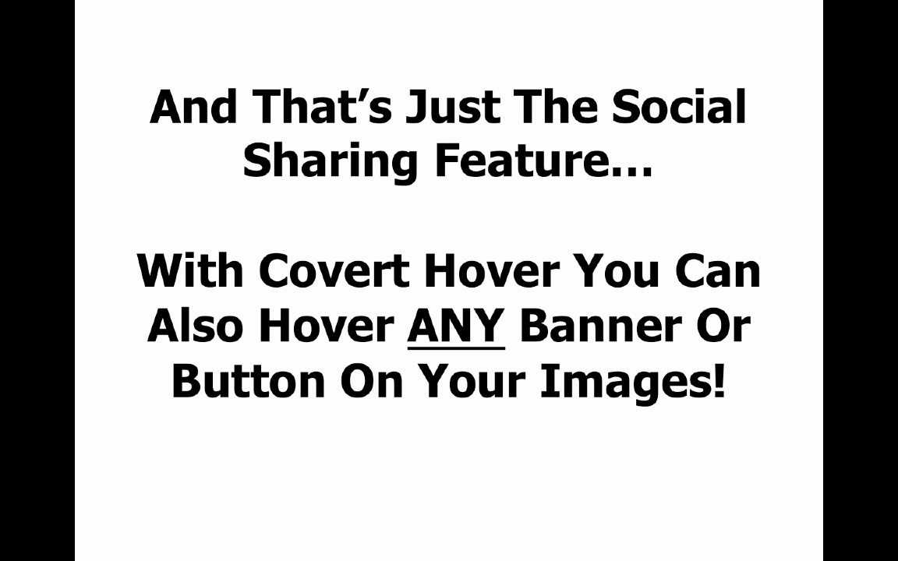
key("Right")
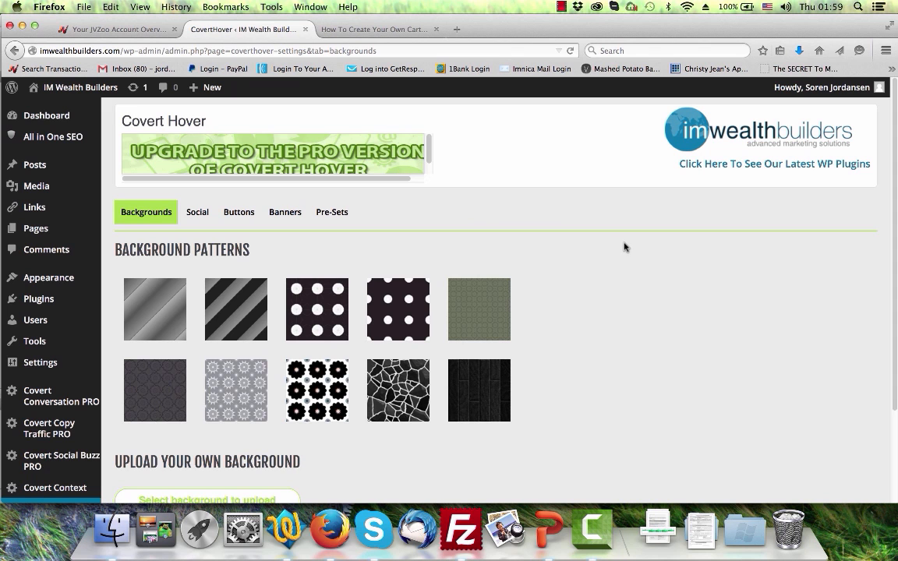
Examine the Covert Hover background patterns and the option for uploading a custom background, dismissing the file chooser without picking a file
scroll(626, 245, "down", 1)
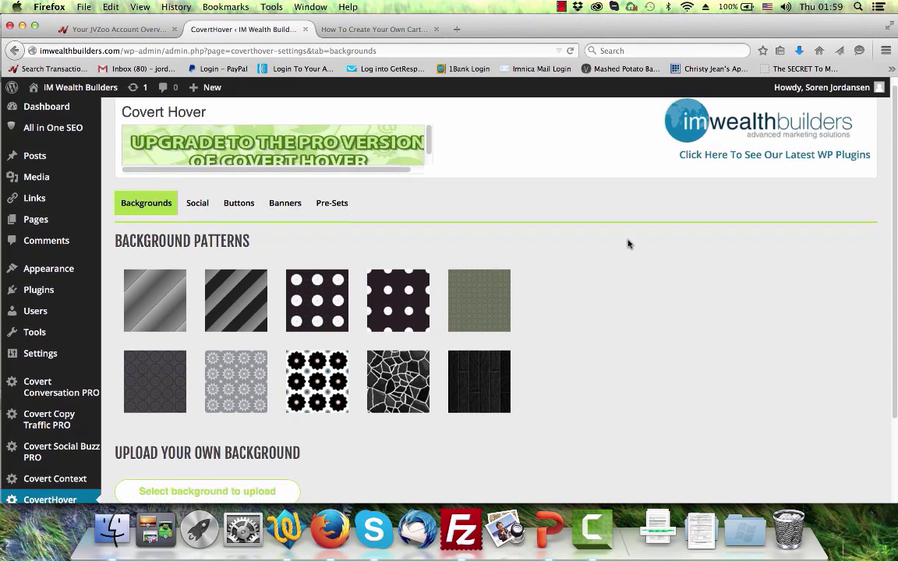
scroll(628, 244, "down", 2)
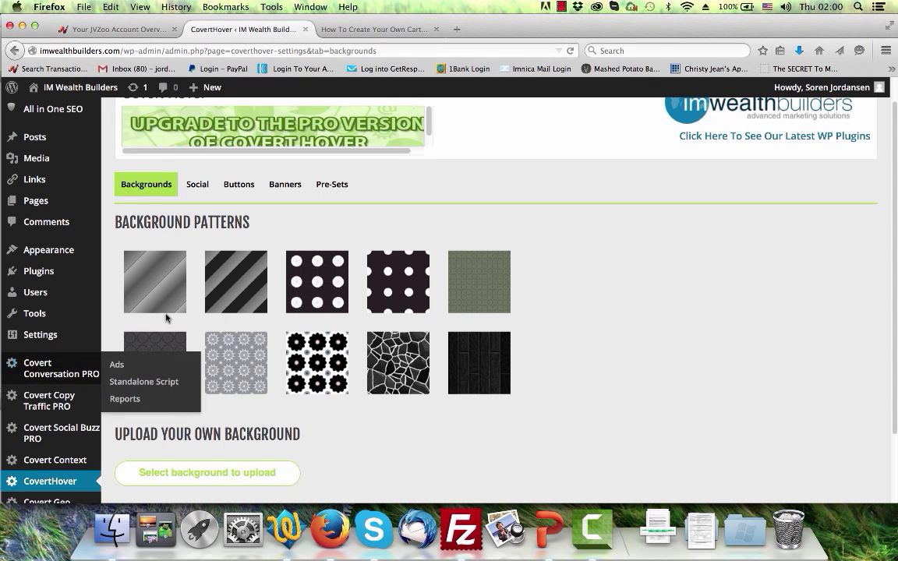
scroll(507, 327, "down", 1)
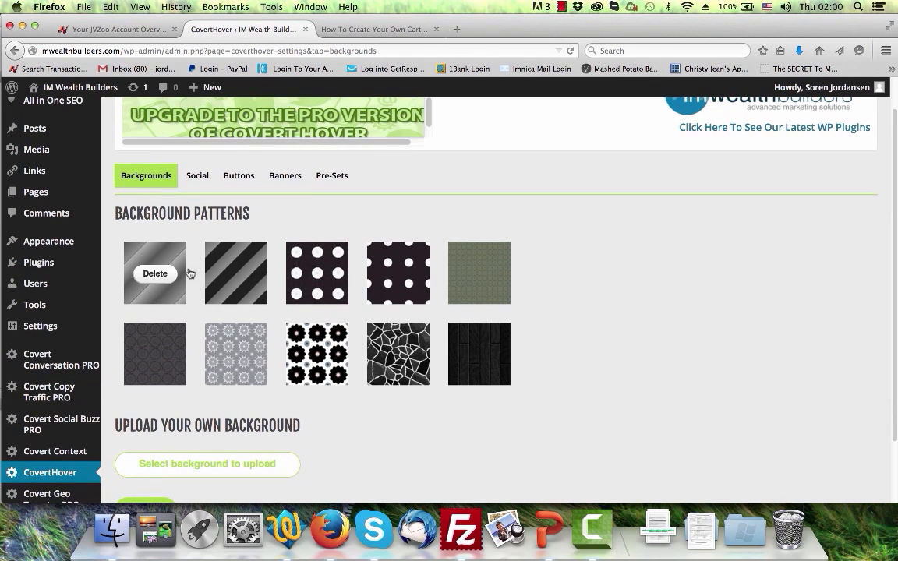
left_click(232, 472)
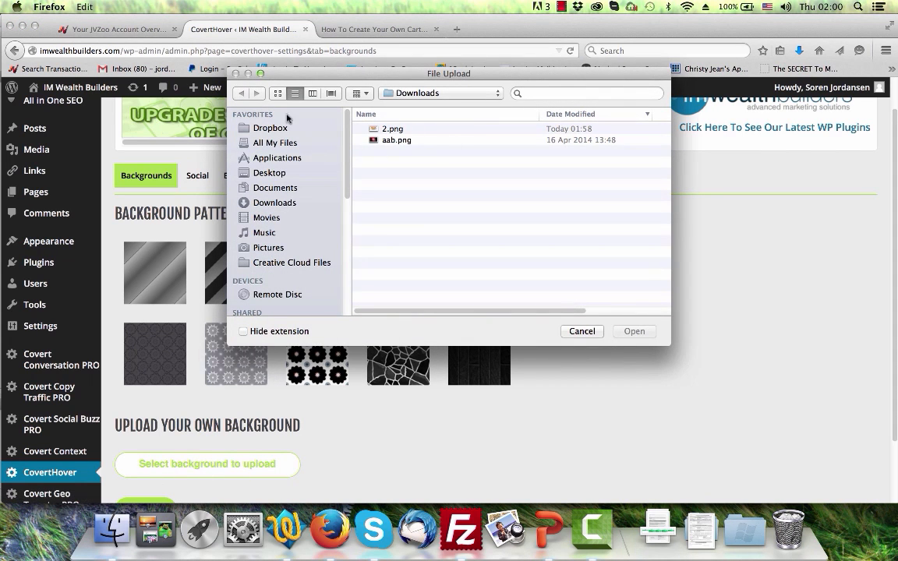
left_click(586, 331)
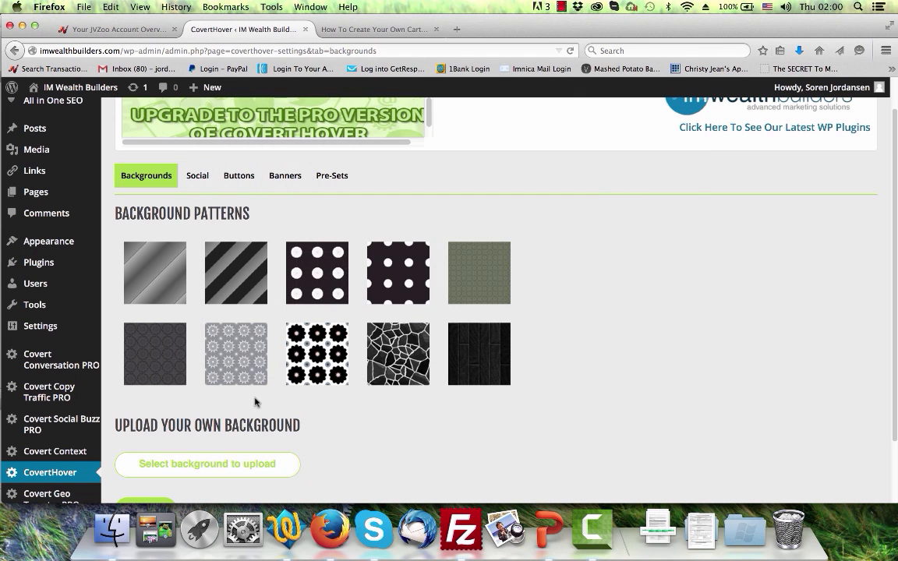
scroll(494, 406, "down", 3)
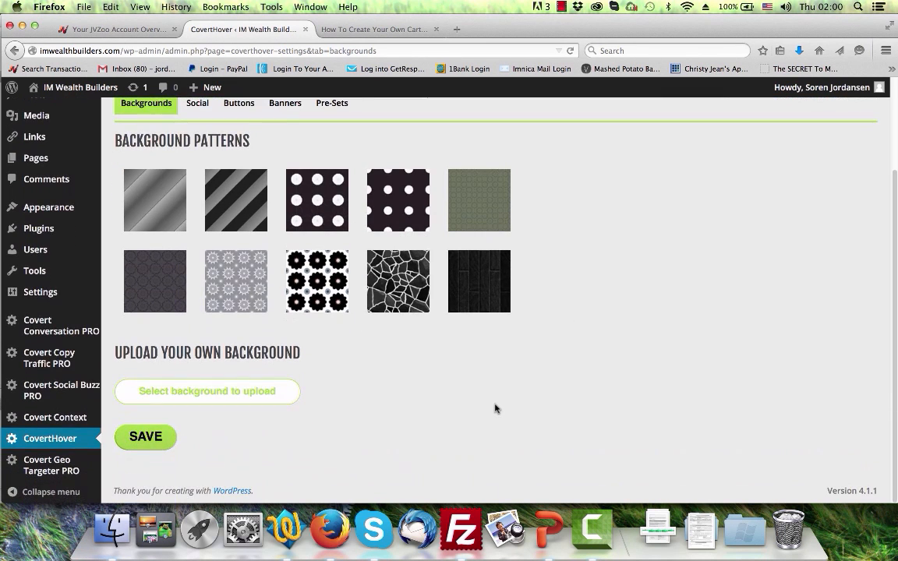
scroll(494, 409, "up", 3)
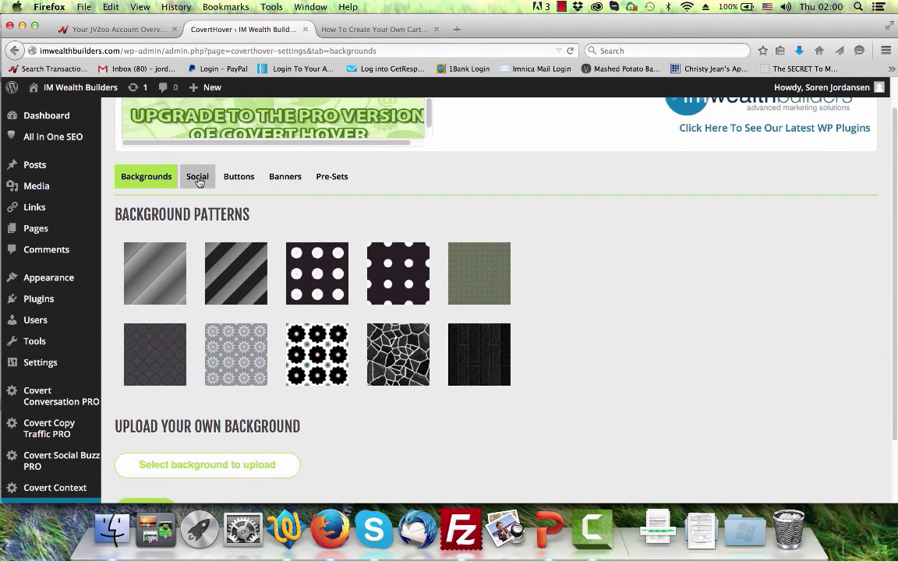
Review Covert Hover's Social settings, including the network details, the button sets and the custom icon set upload
left_click(197, 176)
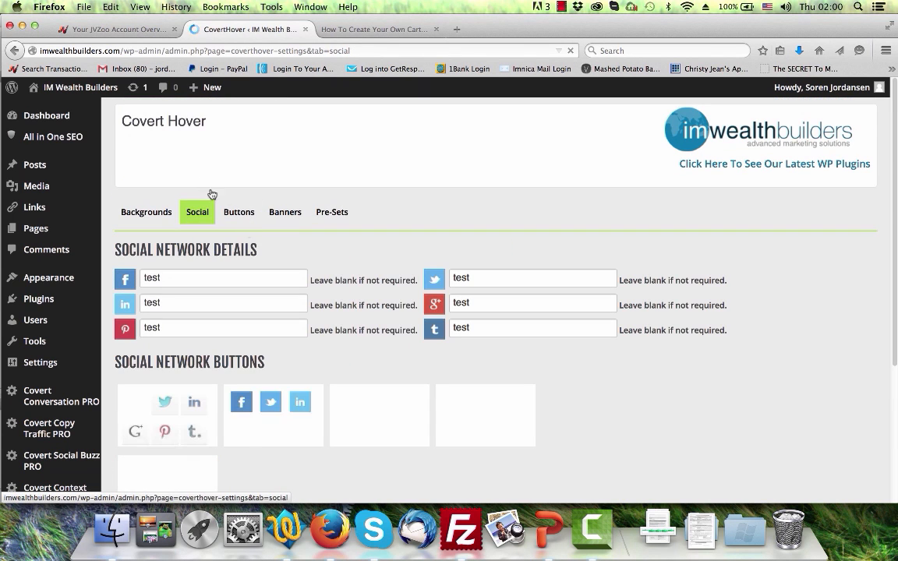
scroll(343, 297, "down", 1)
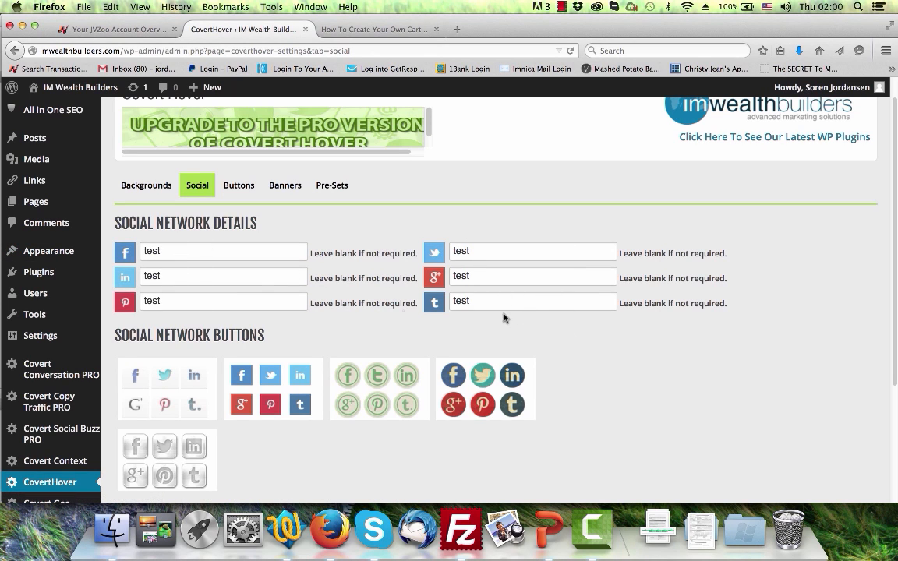
scroll(413, 345, "down", 2)
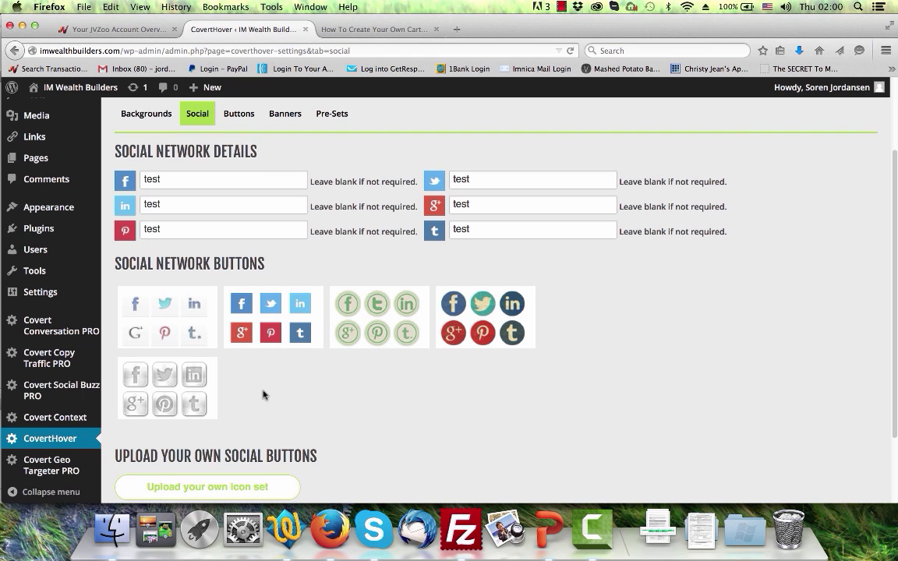
scroll(261, 396, "down", 2)
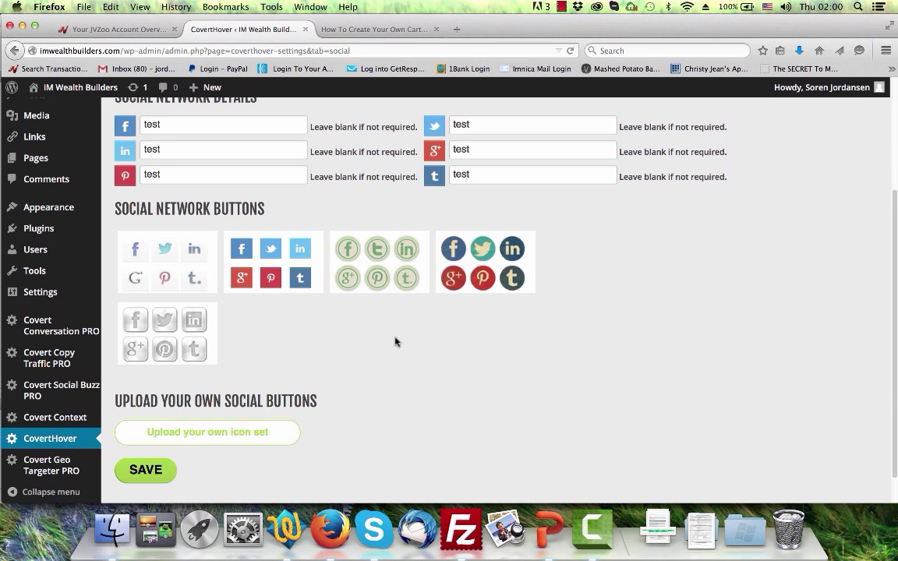
scroll(394, 342, "up", 4)
Upload 2.png from Downloads as a custom button in Covert Hover's Buttons settings, save, and check the button options
left_click(241, 211)
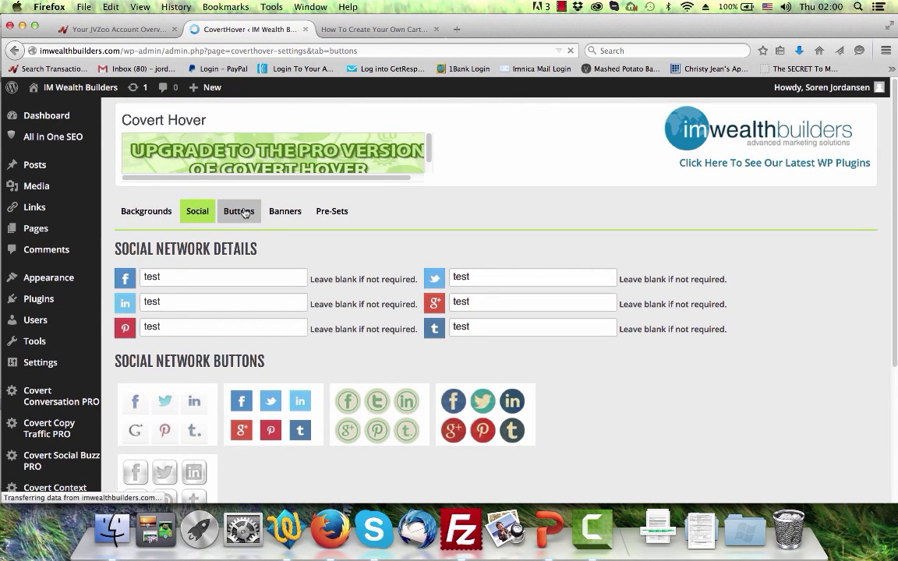
scroll(287, 225, "down", 3)
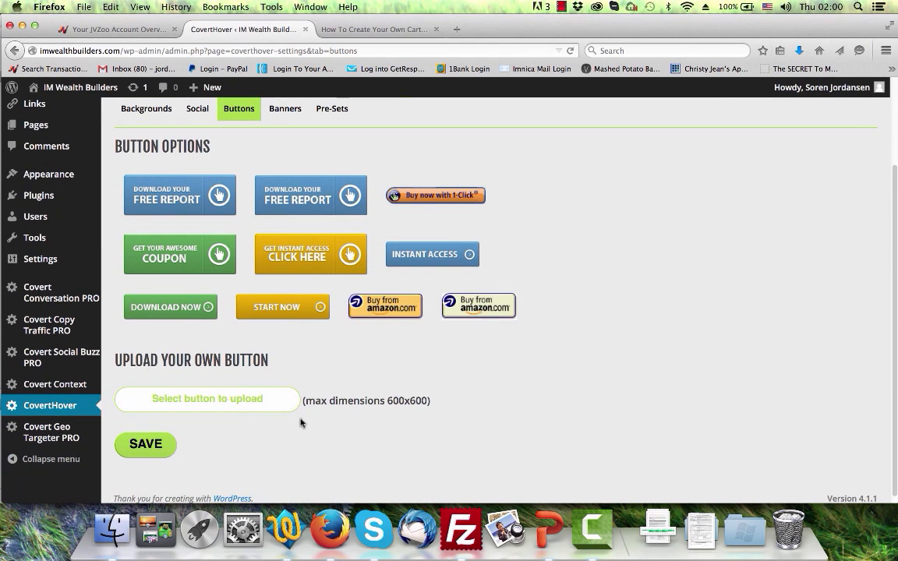
left_click(238, 410)
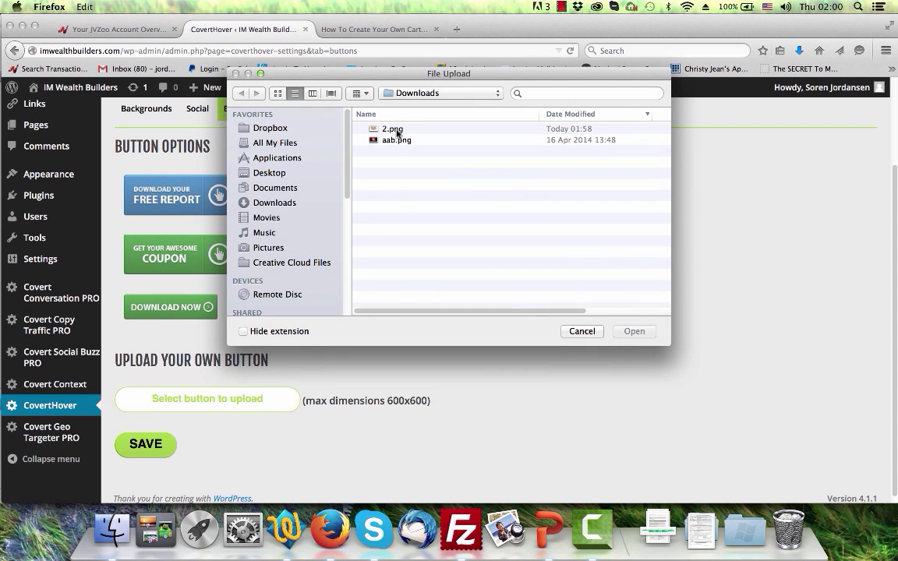
left_click(397, 133)
left_click(632, 332)
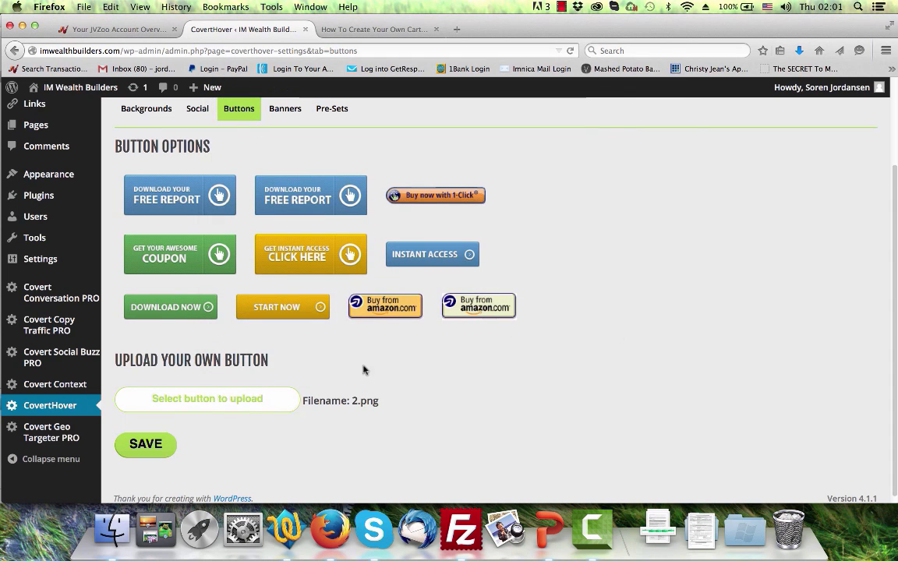
scroll(208, 436, "down", 1)
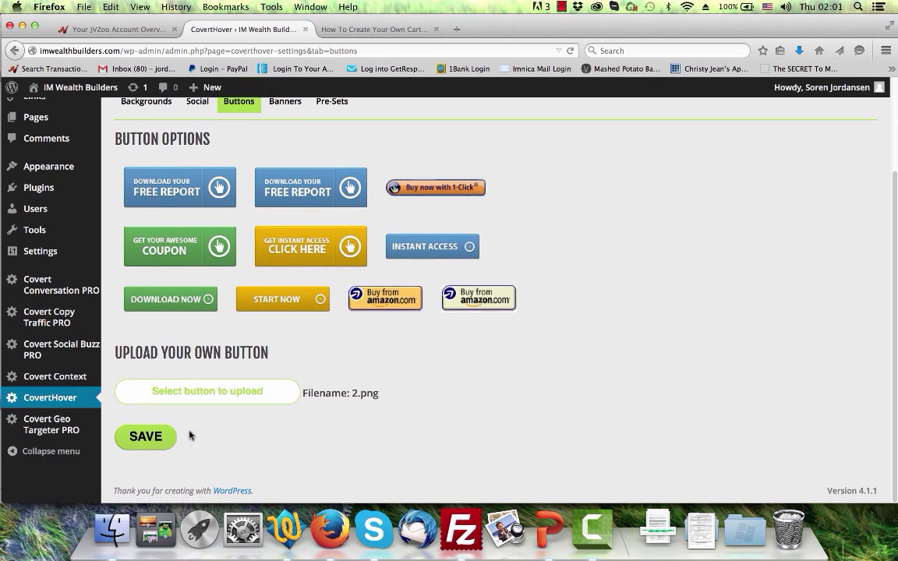
left_click(144, 437)
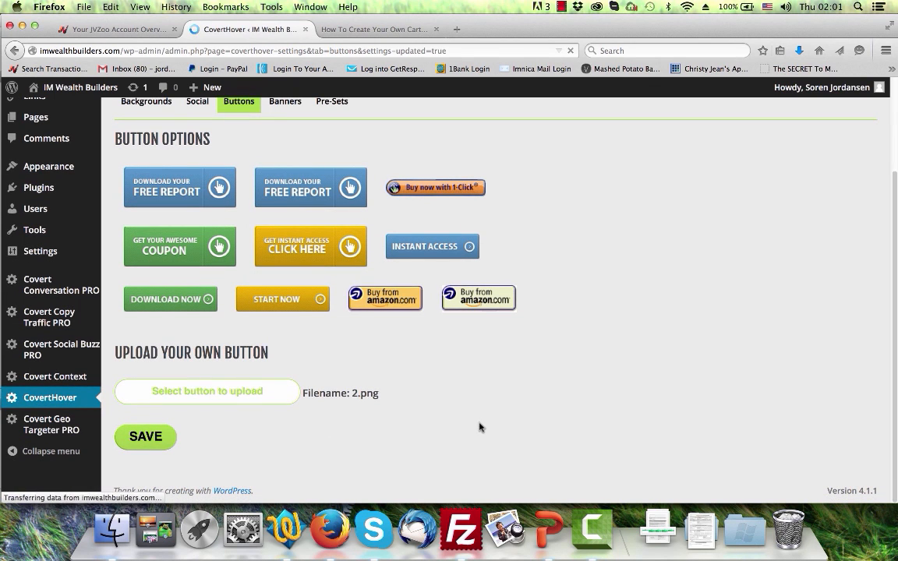
scroll(479, 426, "down", 3)
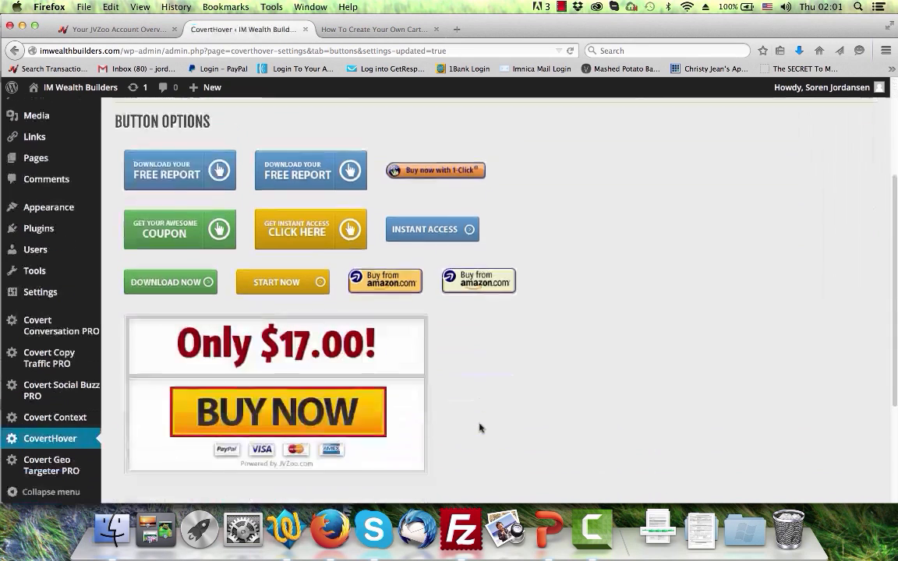
scroll(485, 407, "up", 3)
scroll(485, 407, "down", 5)
scroll(406, 327, "up", 5)
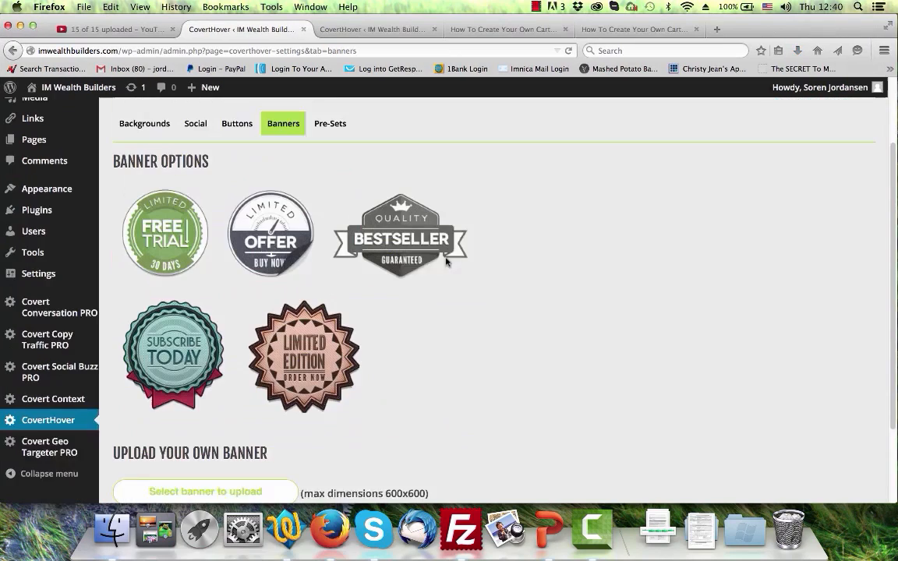
Examine the Covert Hover banner options and the size limit for uploading a custom banner
scroll(278, 142, "up", 1)
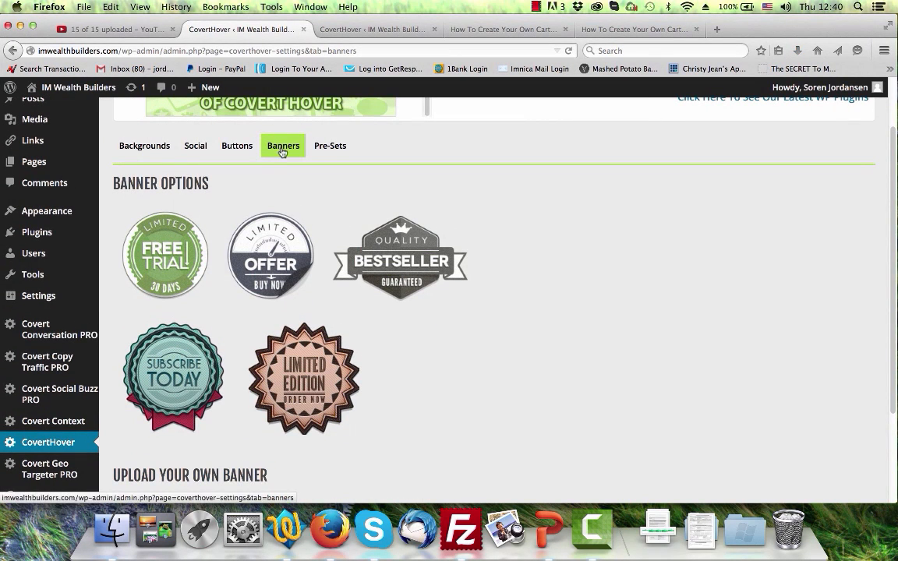
mouse_move(284, 228)
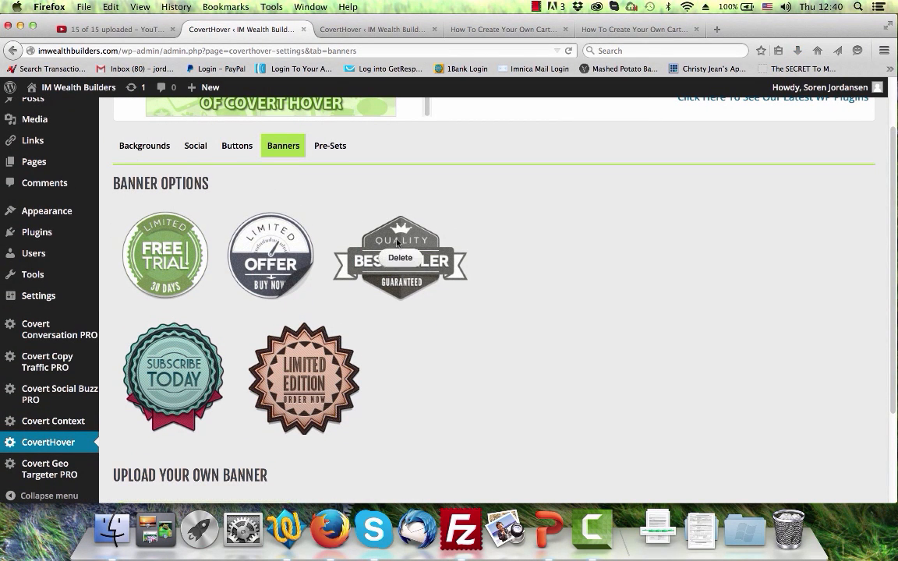
scroll(452, 260, "down", 2)
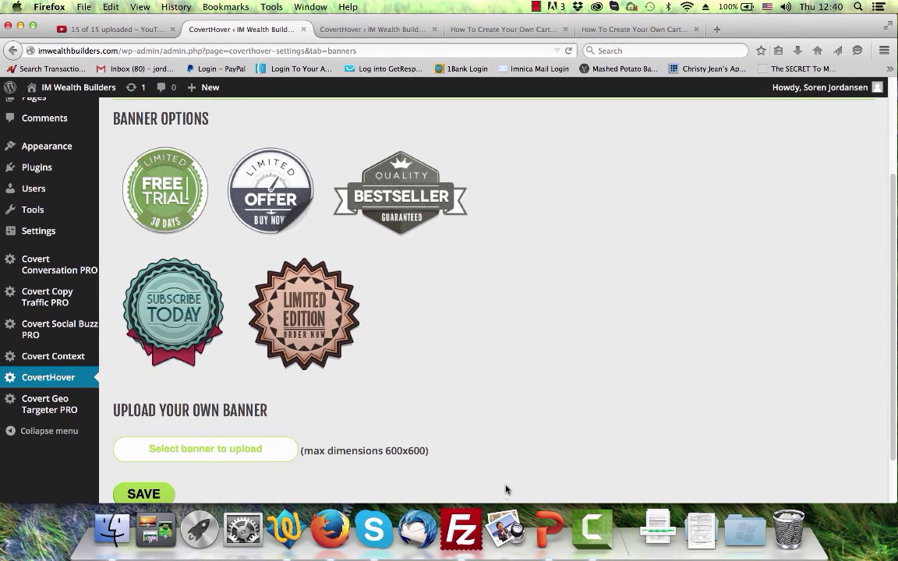
scroll(303, 450, "down", 2)
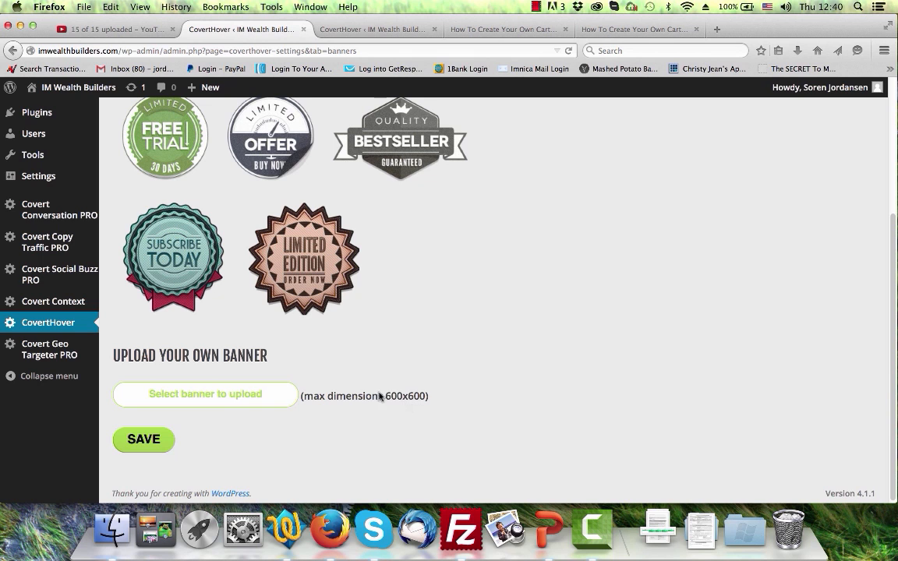
scroll(423, 402, "up", 5)
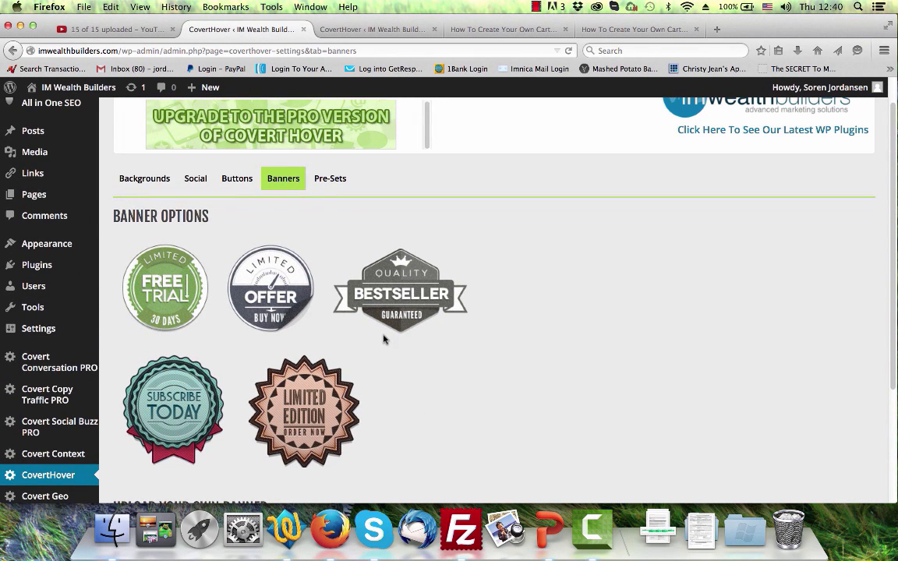
mouse_move(396, 326)
scroll(338, 219, "down", 5)
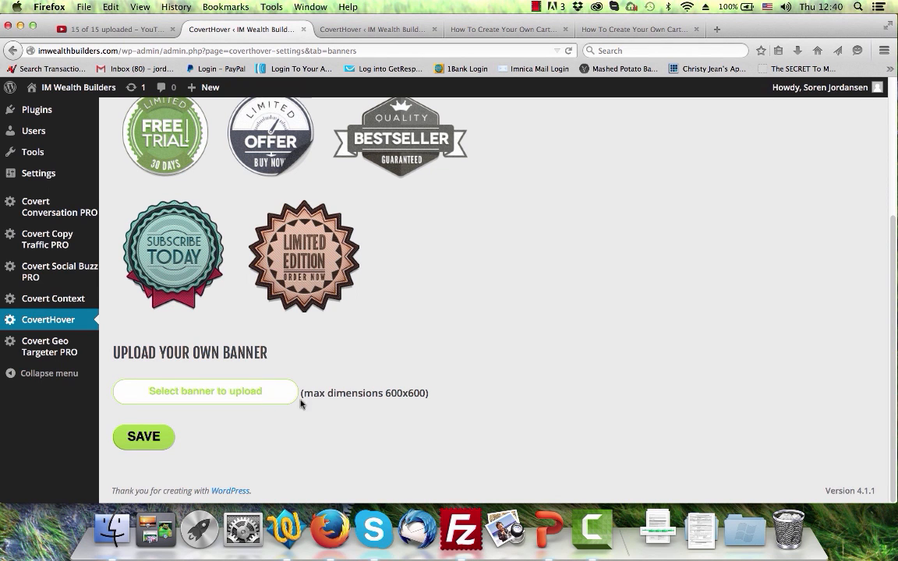
scroll(322, 358, "up", 1)
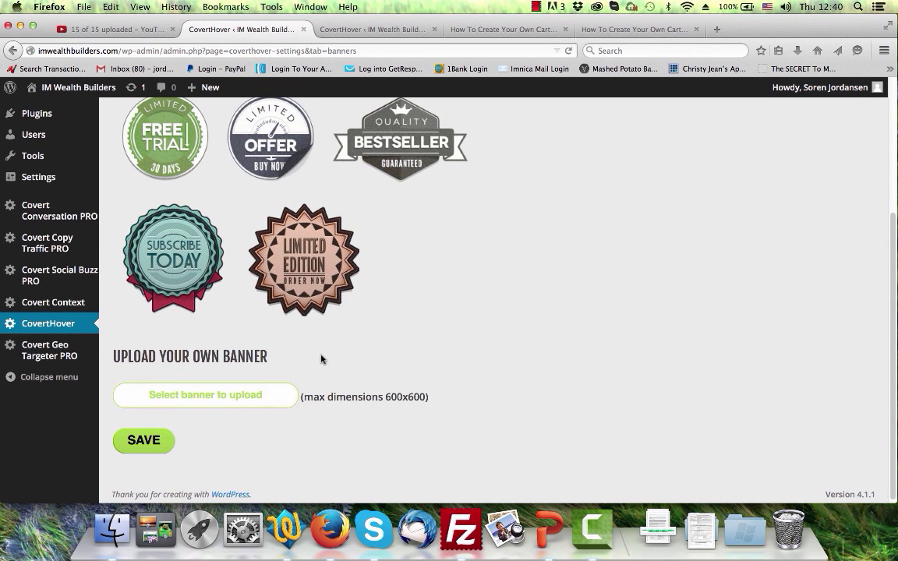
scroll(321, 358, "up", 2)
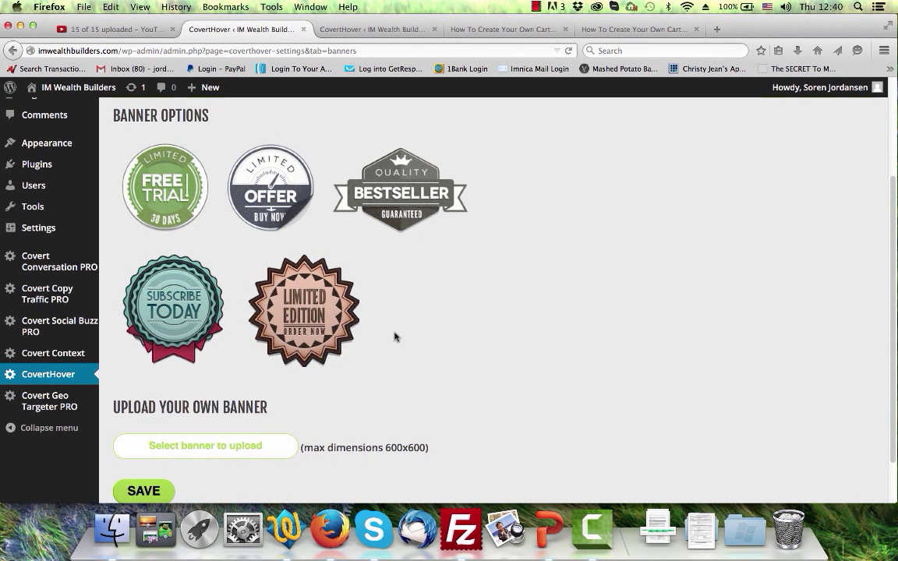
scroll(355, 304, "up", 5)
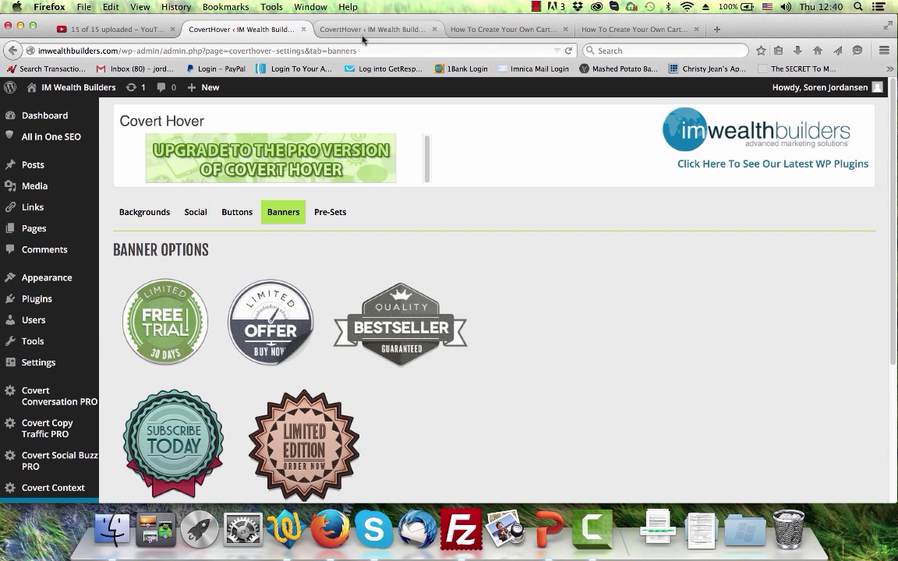
Open the Covert Hover Pre-Sets settings and choose Social buttons as the element to hover
left_click(328, 31)
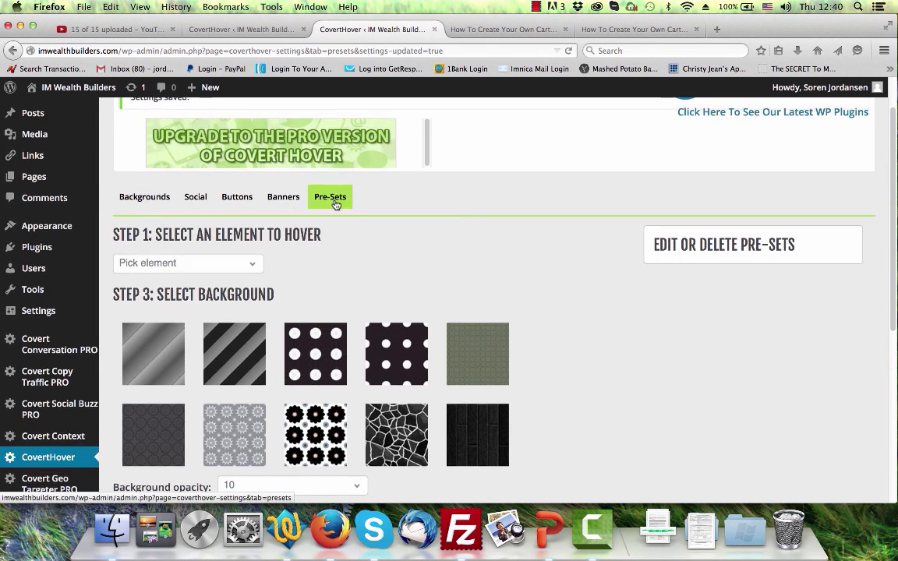
scroll(346, 206, "down", 1)
scroll(346, 207, "down", 1)
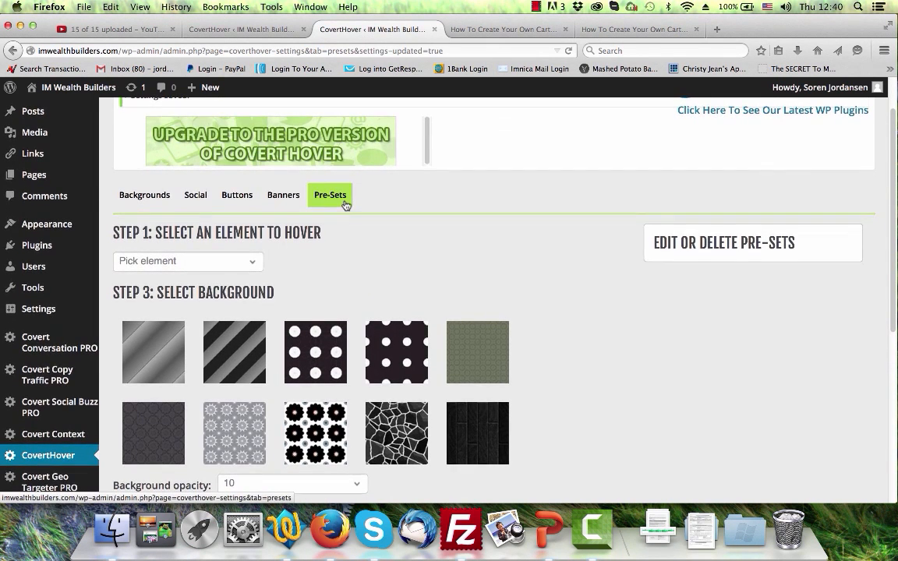
scroll(349, 207, "down", 2)
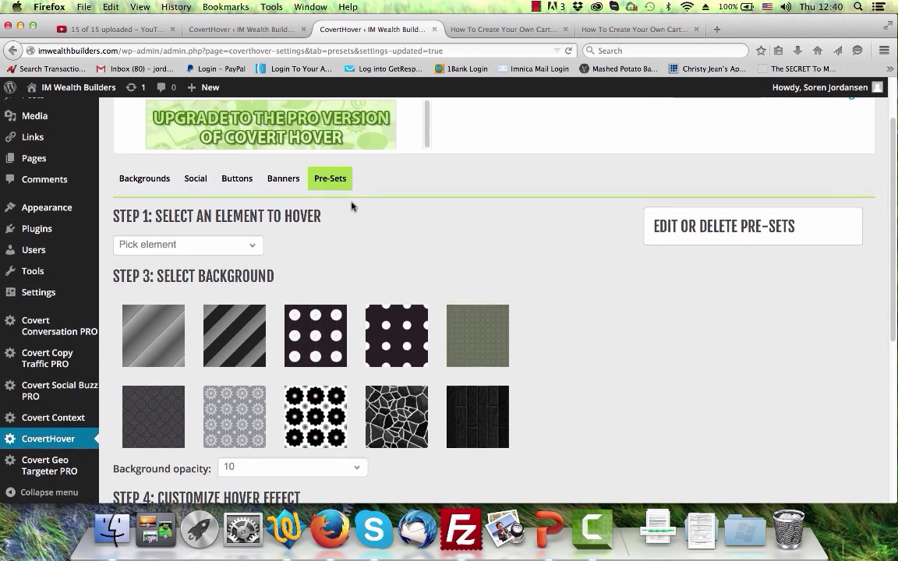
scroll(352, 206, "down", 3)
scroll(353, 206, "down", 5)
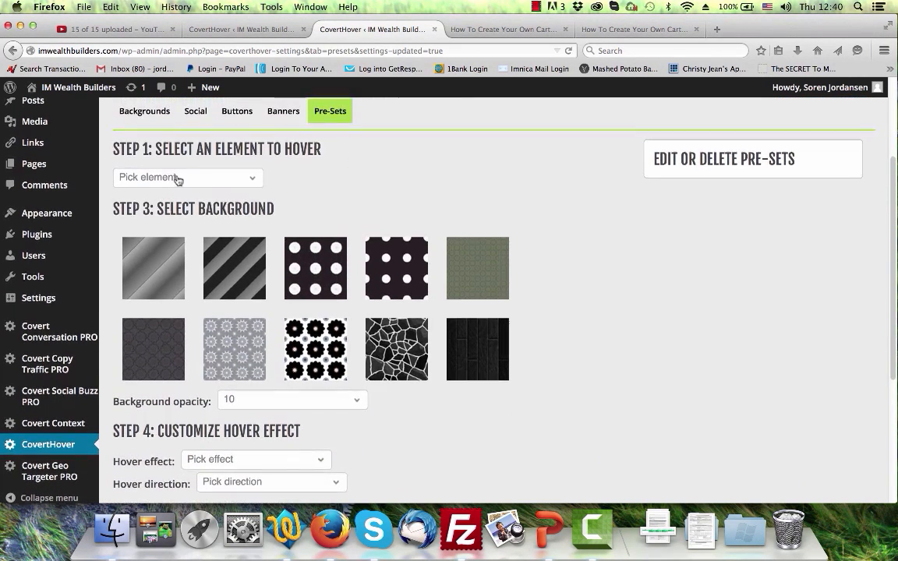
left_click(254, 180)
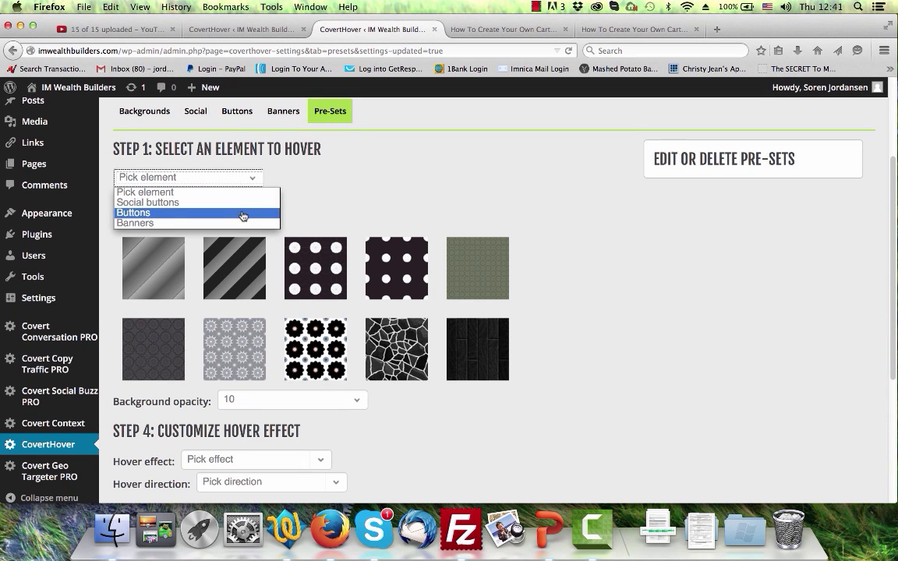
left_click(243, 205)
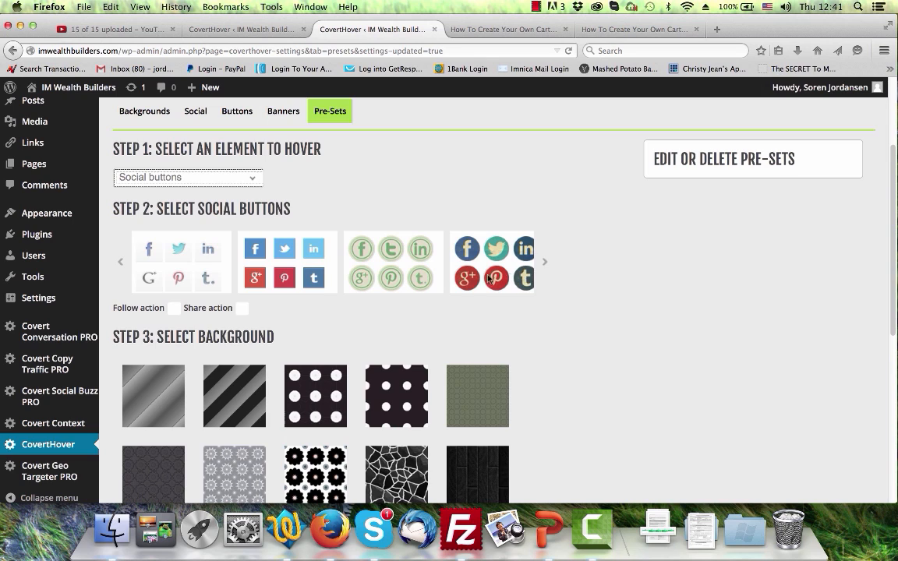
Browse the social button sets, select the round dark-coloured set and enable the Share action for the pre-set
left_click(545, 264)
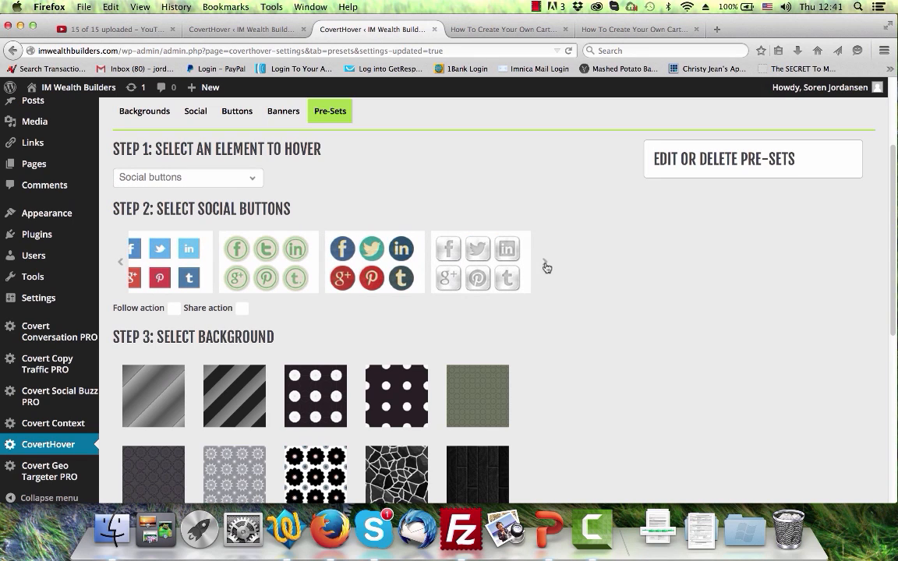
left_click(120, 263)
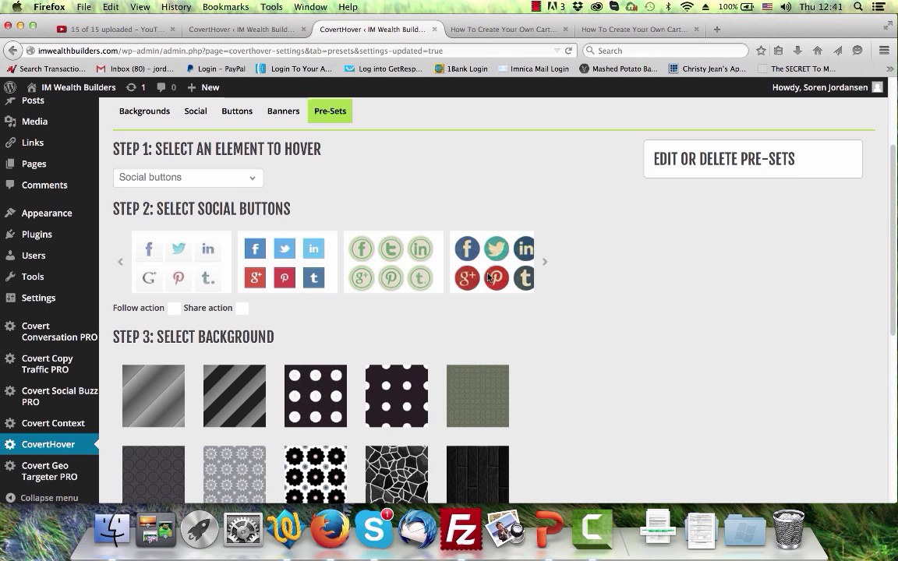
left_click(488, 276)
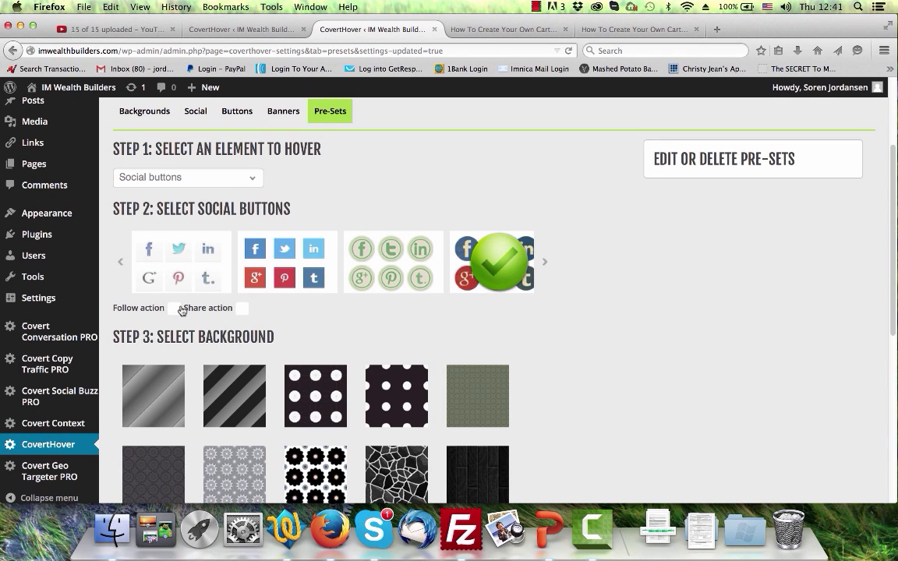
left_click(242, 311)
Select the black cracked-stone background for the pre-set and set the background opacity to 90
scroll(282, 320, "down", 1)
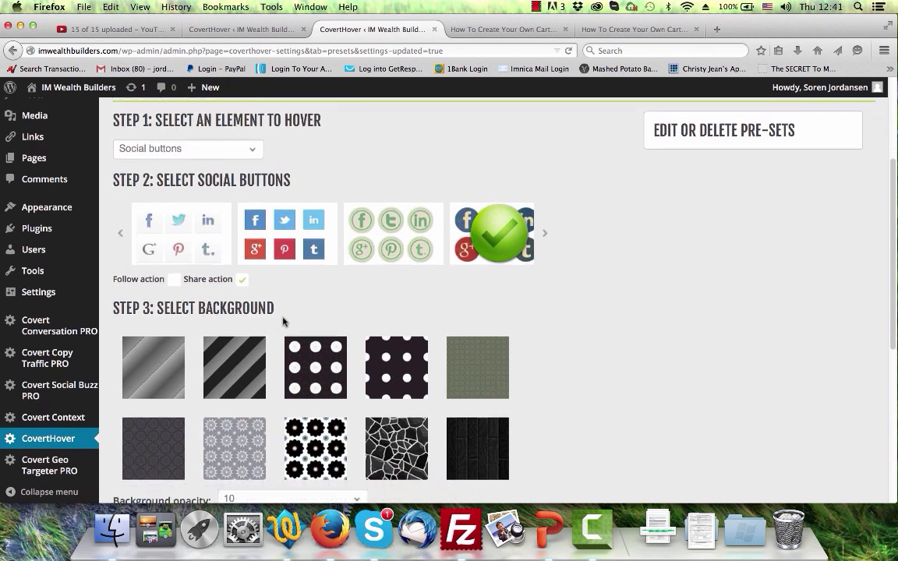
scroll(283, 322, "down", 2)
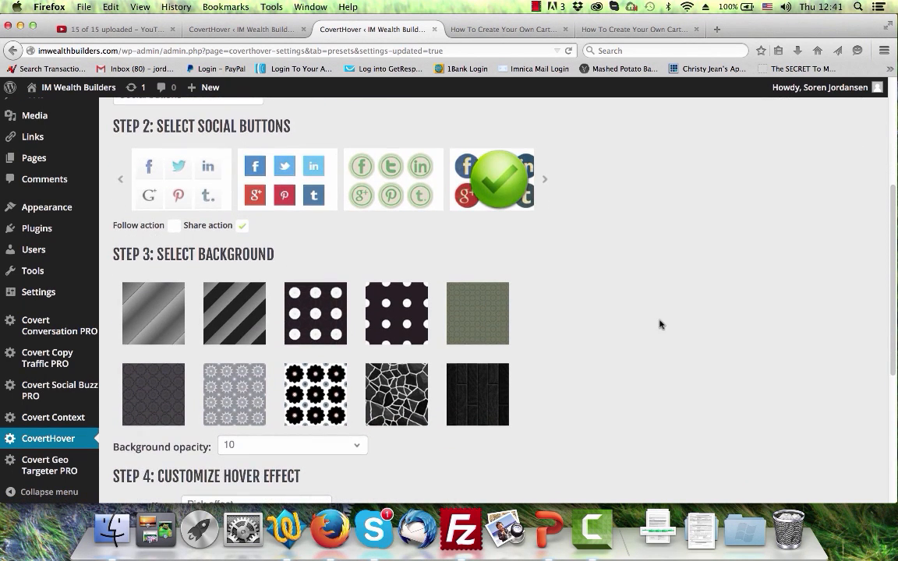
scroll(659, 324, "down", 1)
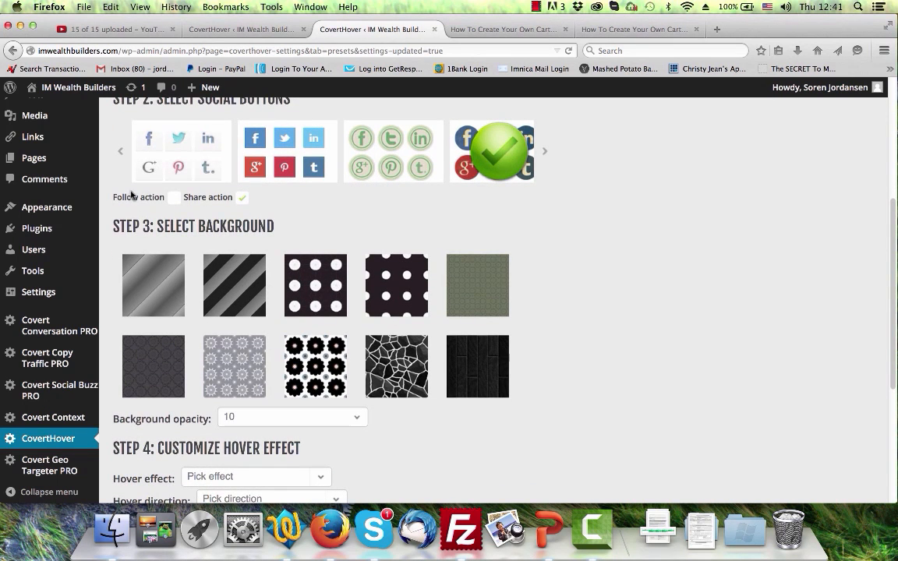
scroll(558, 416, "down", 1)
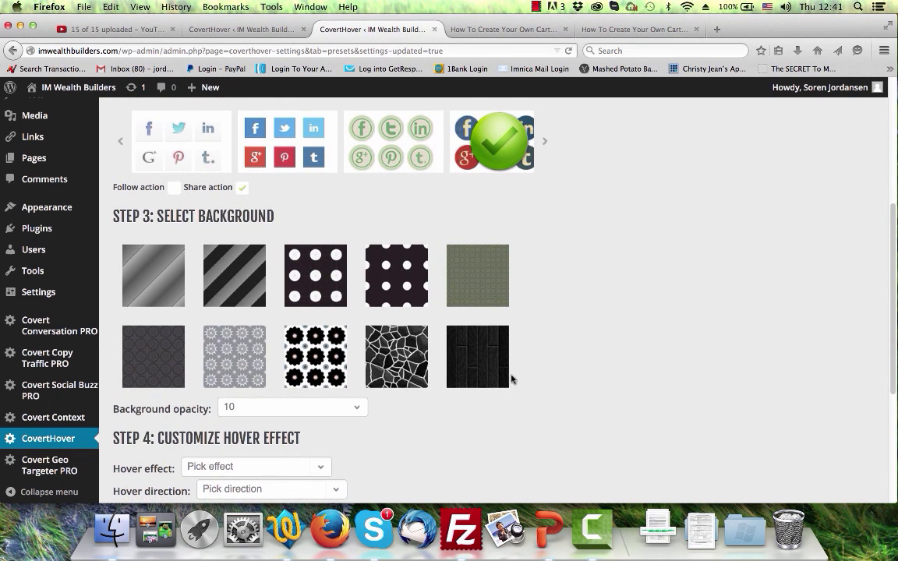
left_click(396, 357)
scroll(566, 351, "down", 4)
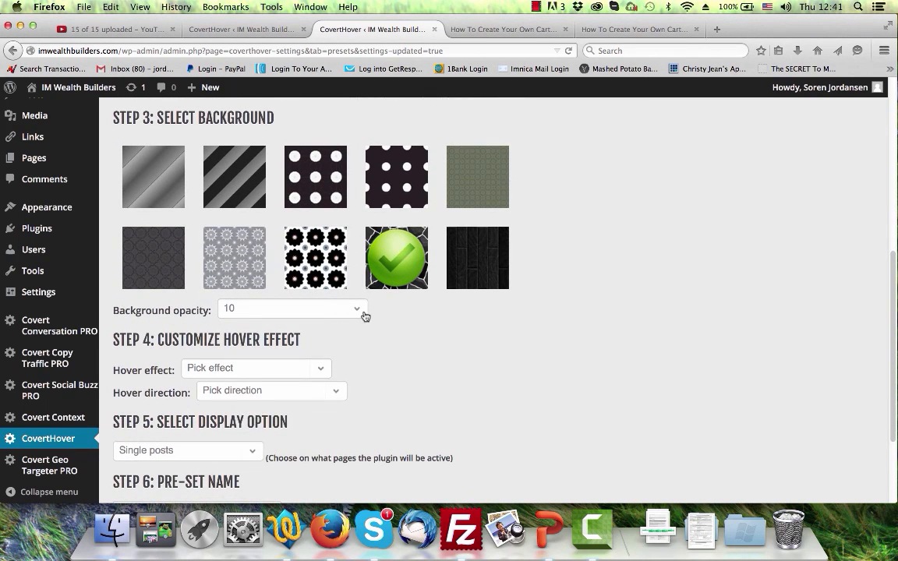
left_click(366, 312)
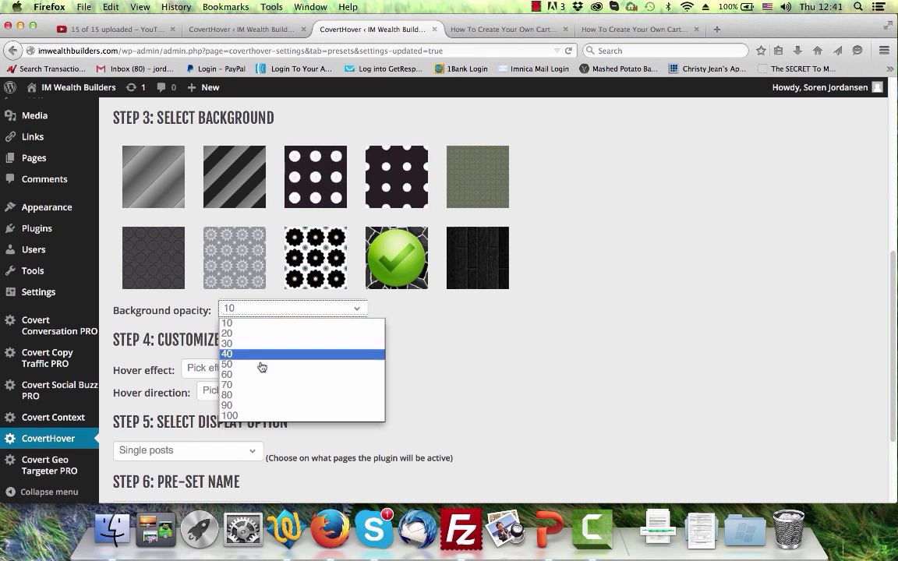
left_click(234, 406)
Try the Slide in and out hover effect and check the available hover directions without picking one
scroll(485, 371, "down", 1)
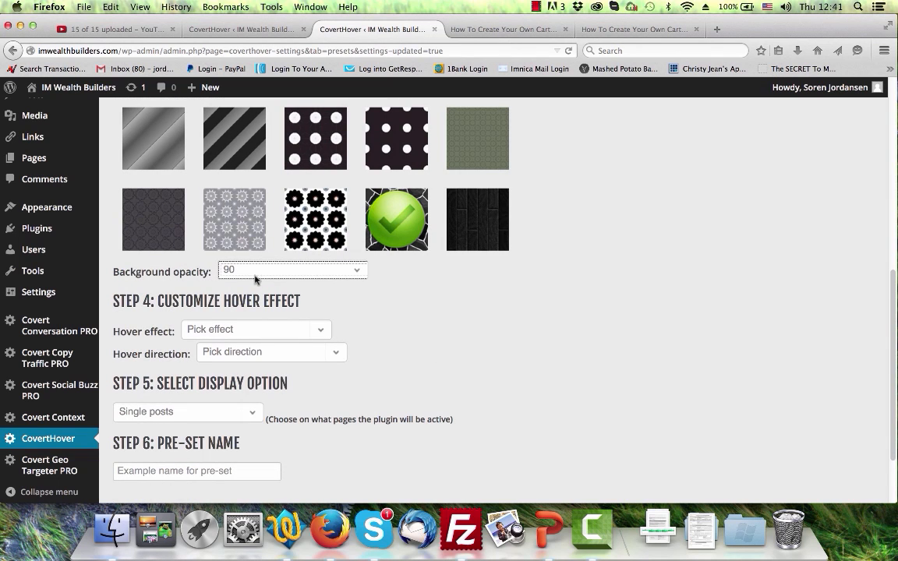
scroll(425, 333, "down", 1)
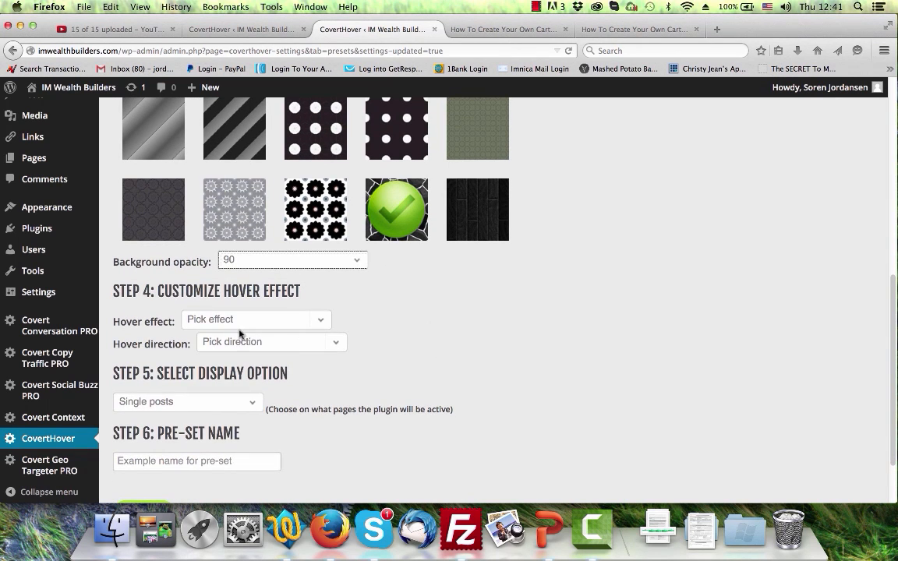
left_click(271, 326)
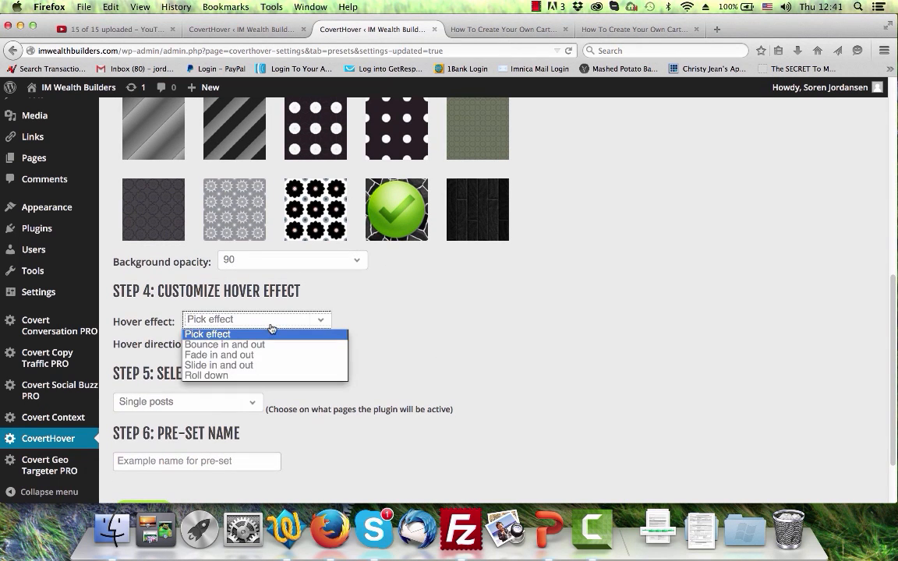
left_click(241, 372)
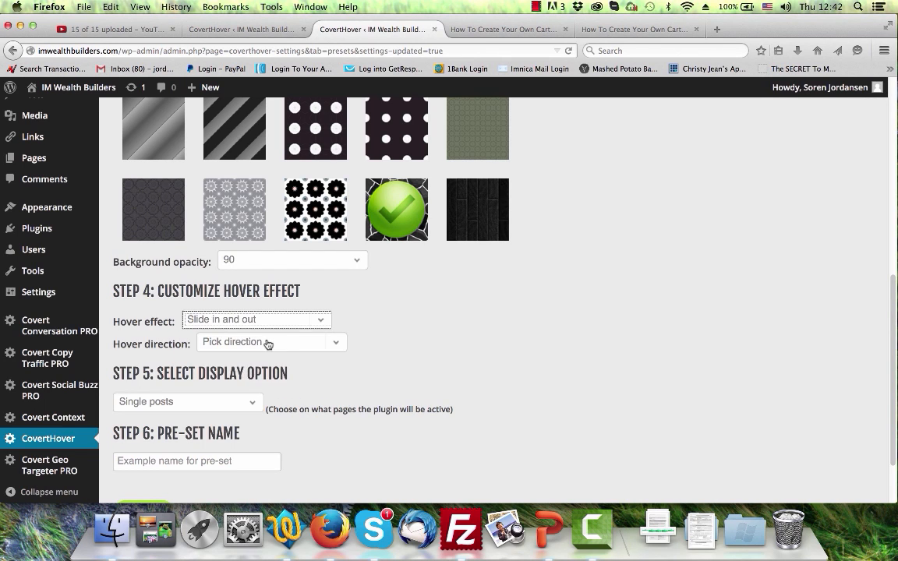
left_click(268, 343)
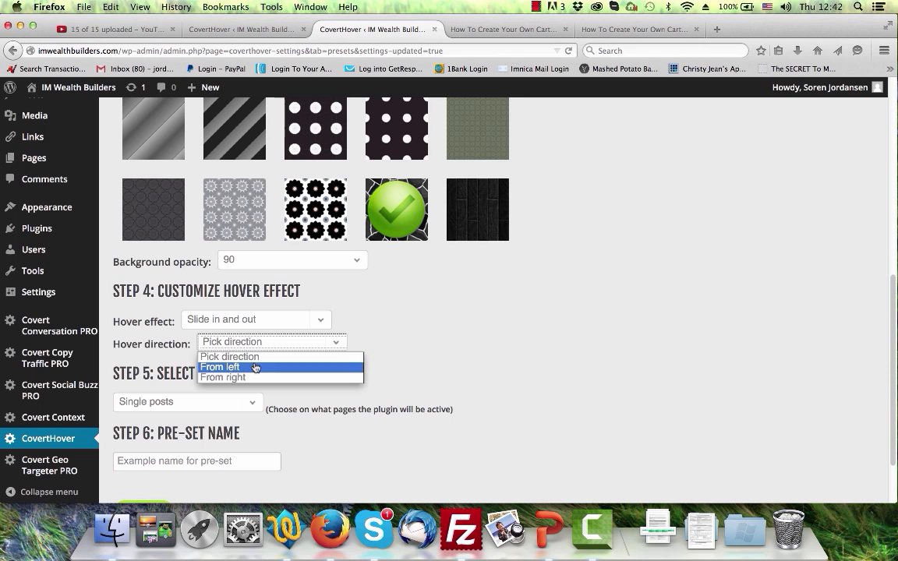
left_click(267, 343)
left_click(266, 343)
left_click(260, 345)
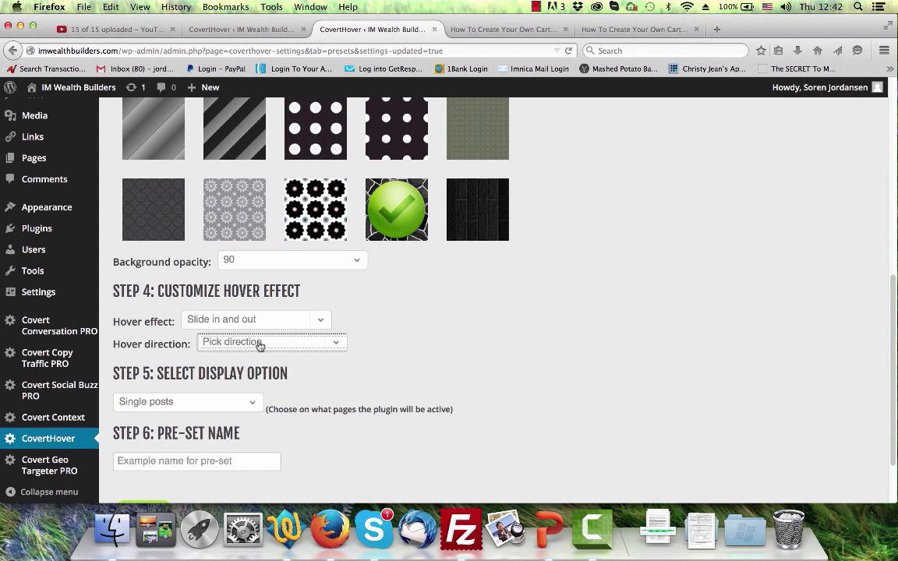
Set the pre-set's hover effect to Fade in and out
left_click(236, 318)
left_click(264, 354)
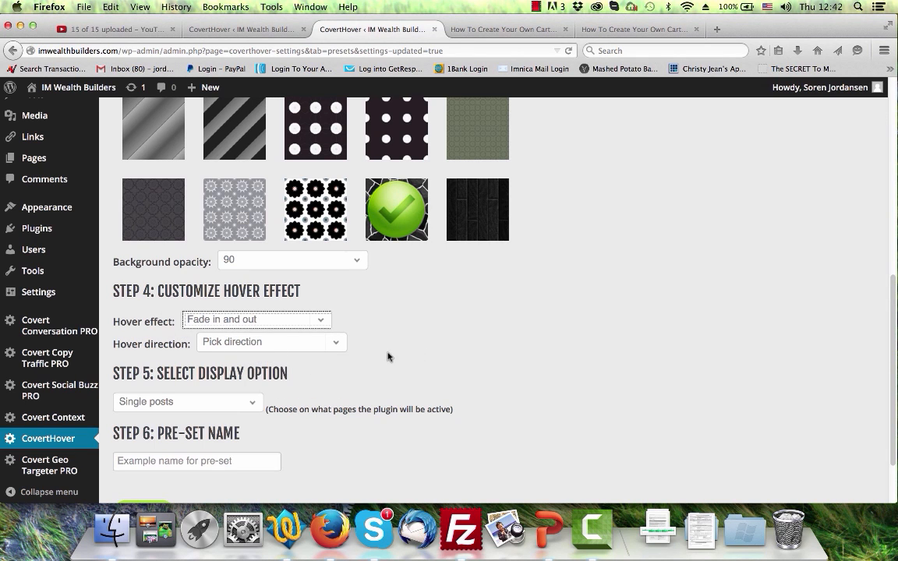
Try the Pages, Front page and Manual display options for where the plugin is active
scroll(395, 354, "down", 1)
scroll(397, 358, "down", 1)
scroll(405, 362, "down", 1)
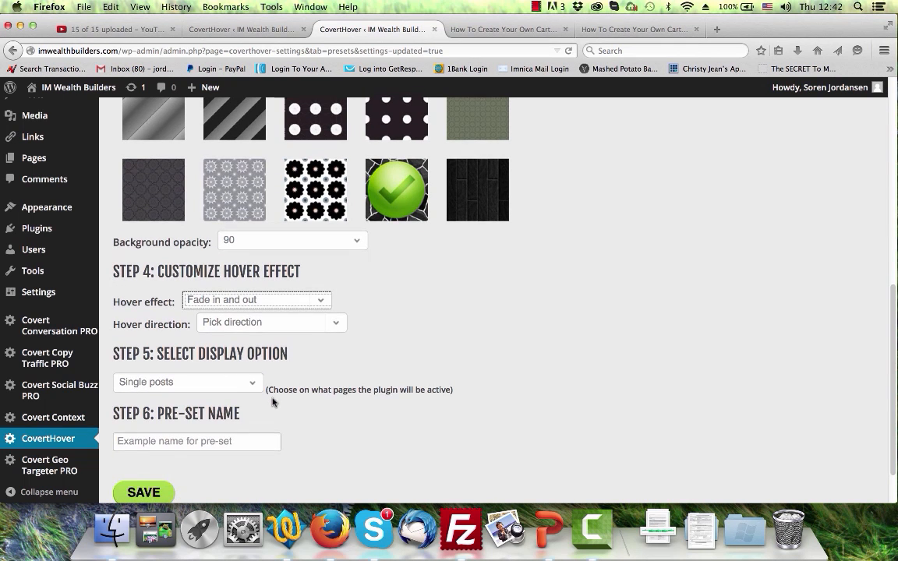
left_click(253, 383)
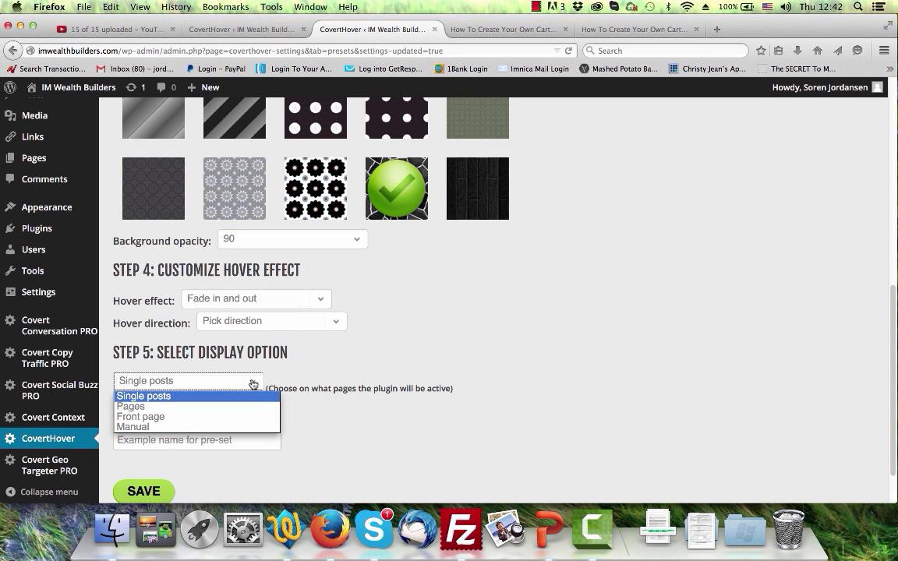
left_click(252, 383)
scroll(414, 373, "up", 8)
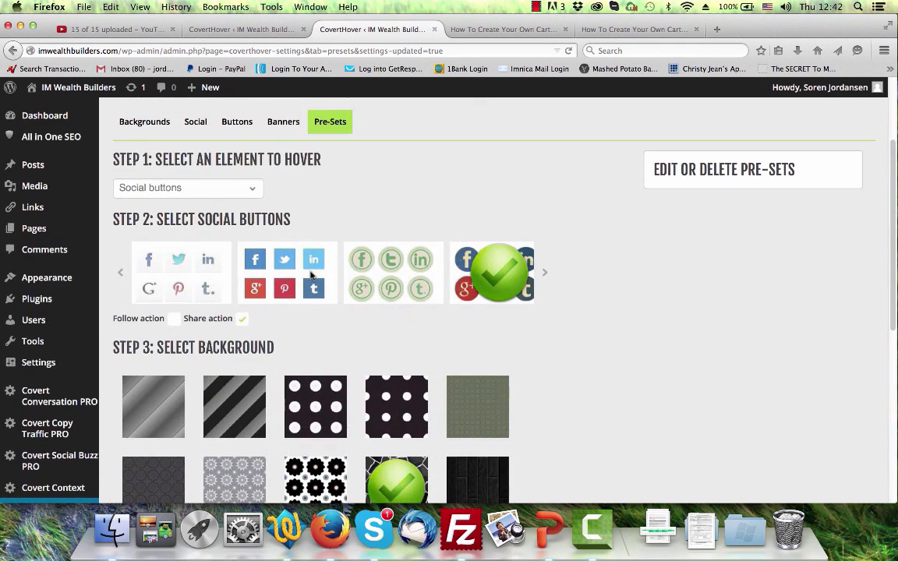
scroll(462, 320, "down", 8)
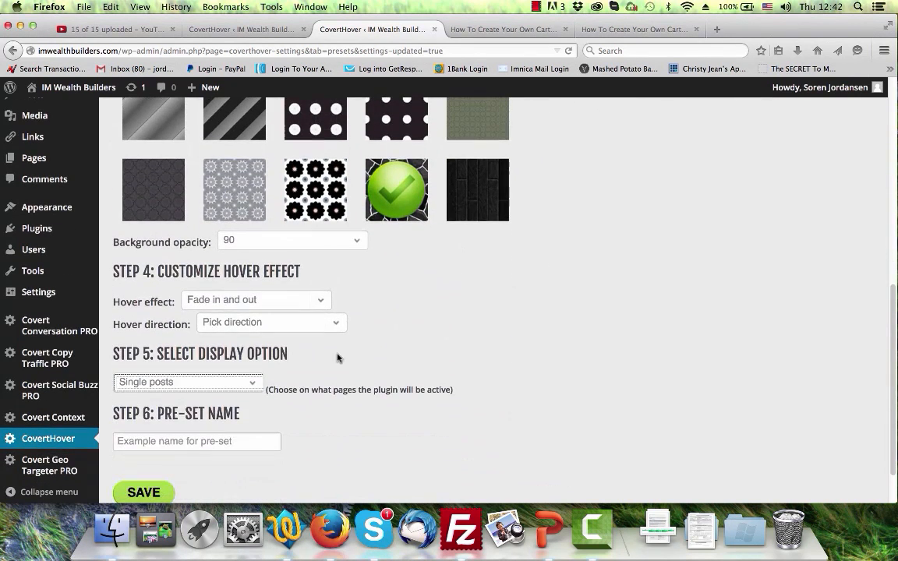
left_click(244, 371)
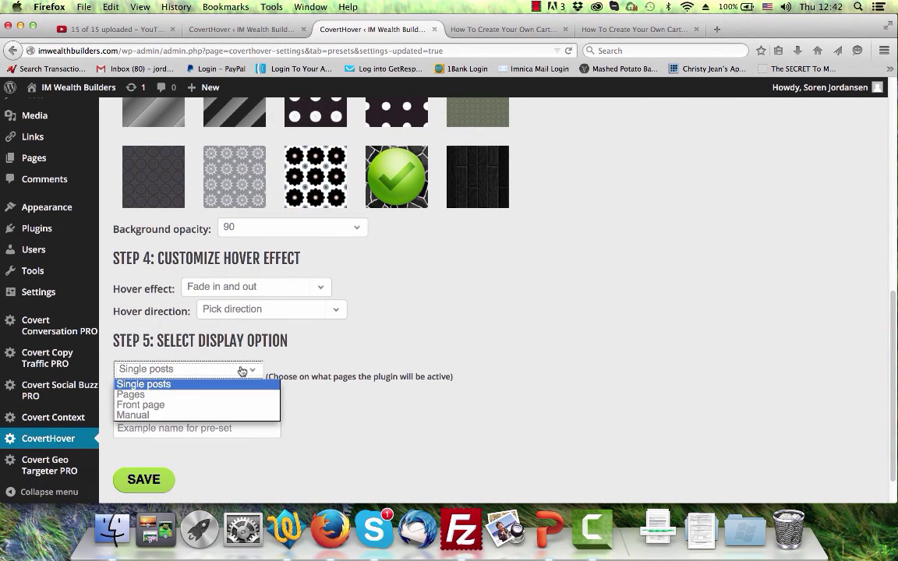
left_click(176, 396)
left_click(239, 372)
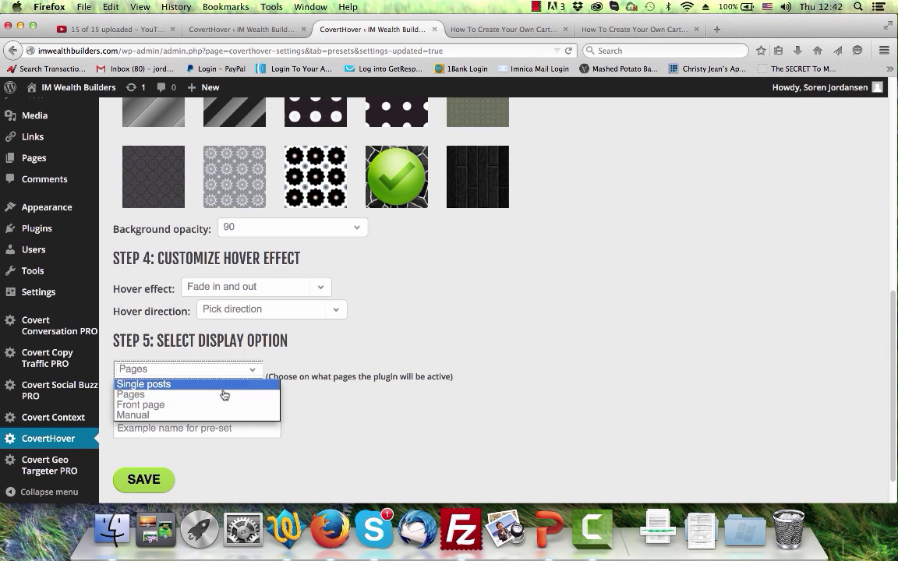
left_click(217, 403)
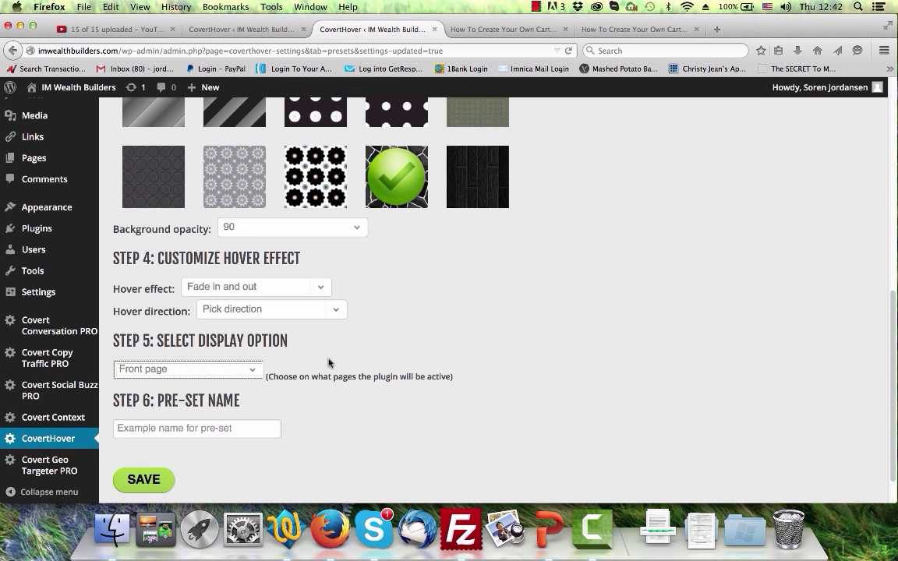
left_click(250, 371)
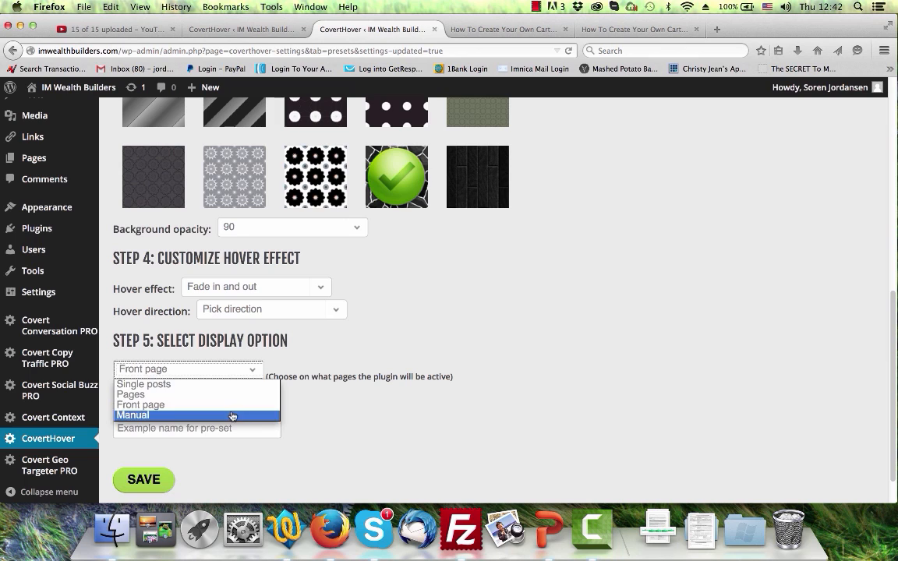
left_click(233, 416)
left_click(368, 338)
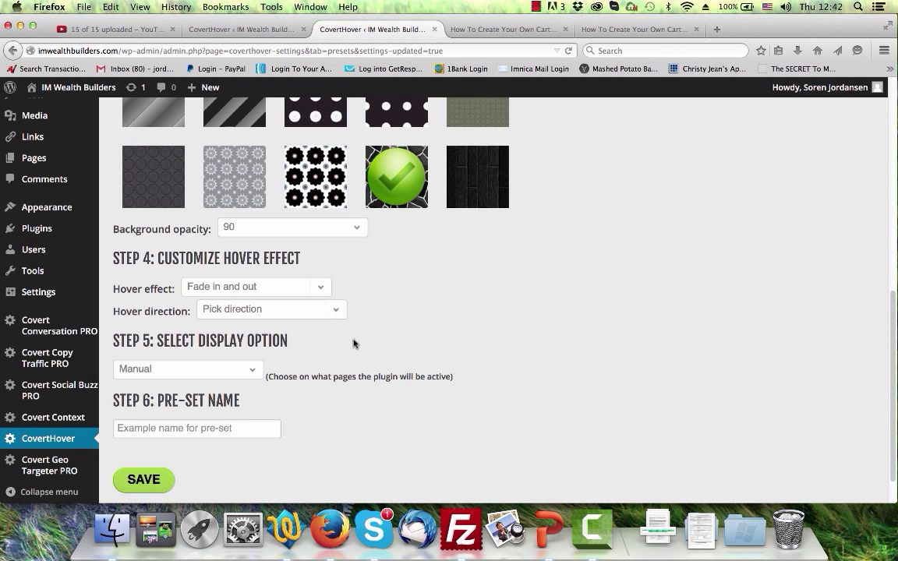
Set the pre-set's display option to Single posts
left_click(248, 371)
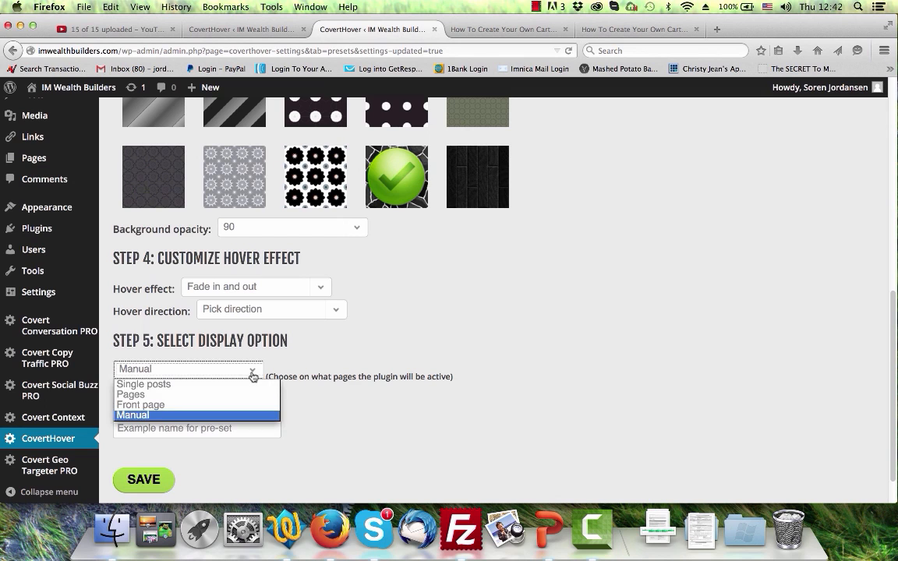
left_click(245, 382)
left_click(385, 322)
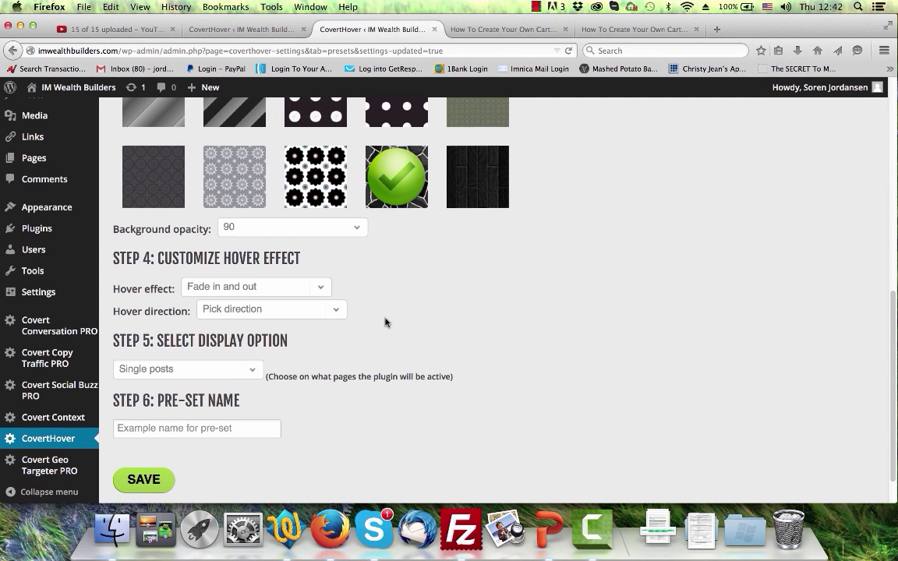
Name the pre-set Test 1 and return to the start of the pre-set form
scroll(385, 322, "down", 1)
left_click(192, 420)
type("tes")
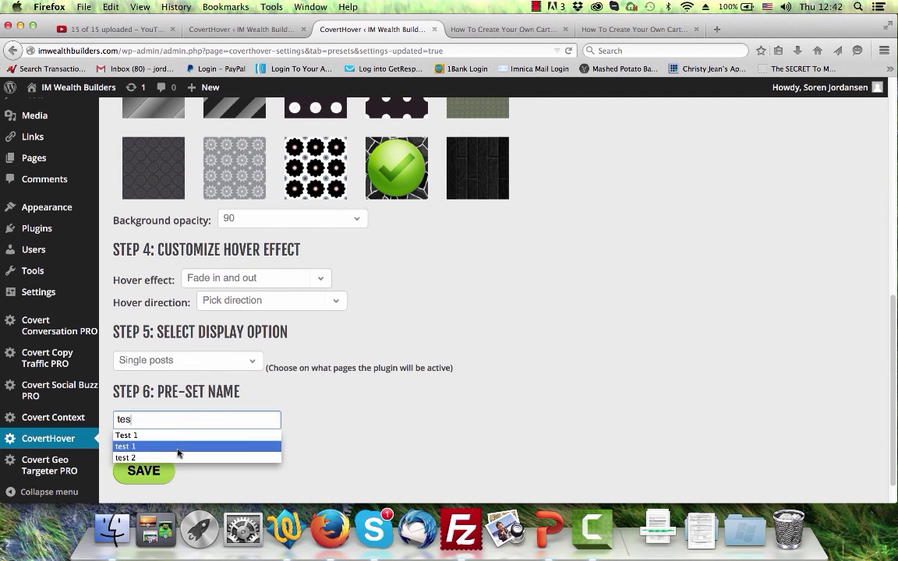
left_click(183, 436)
scroll(363, 448, "up", 10)
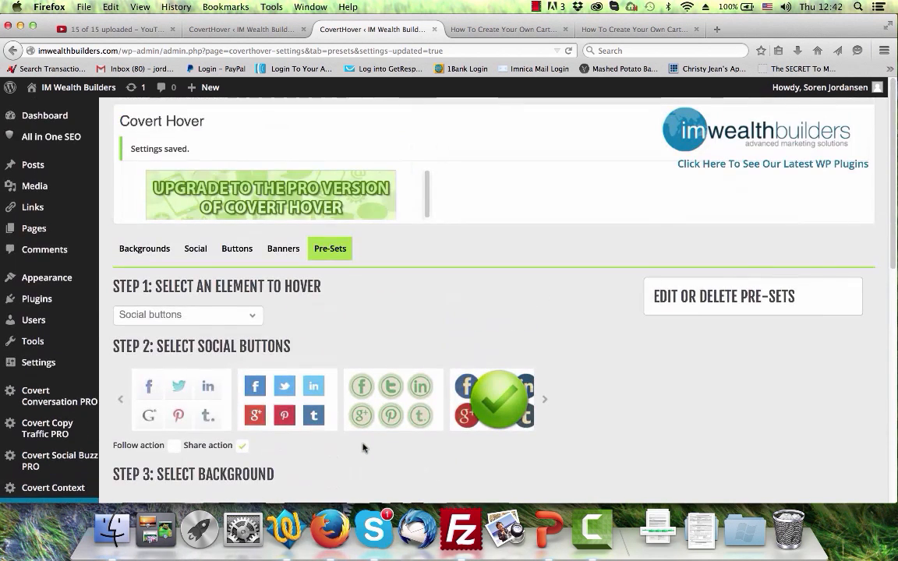
Save the Test 1 pre-set and check its social buttons hover effect on an image in the cartoon mascots post
scroll(362, 448, "down", 10)
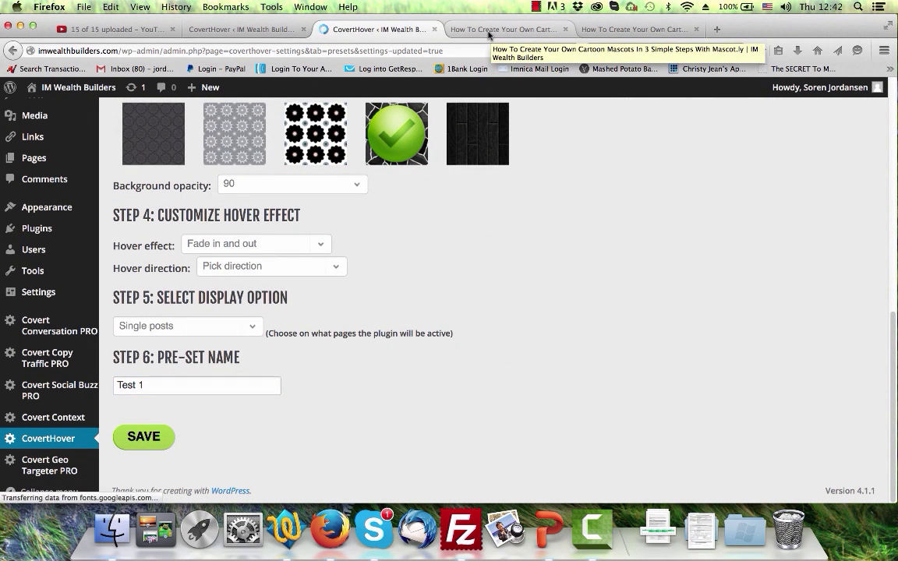
left_click(489, 31)
key("ctrl+Tab")
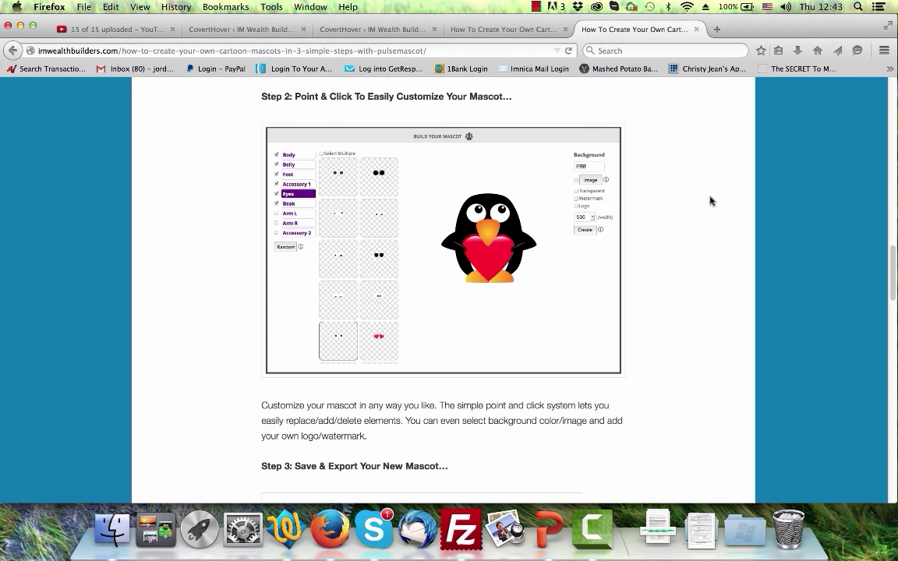
mouse_move(443, 235)
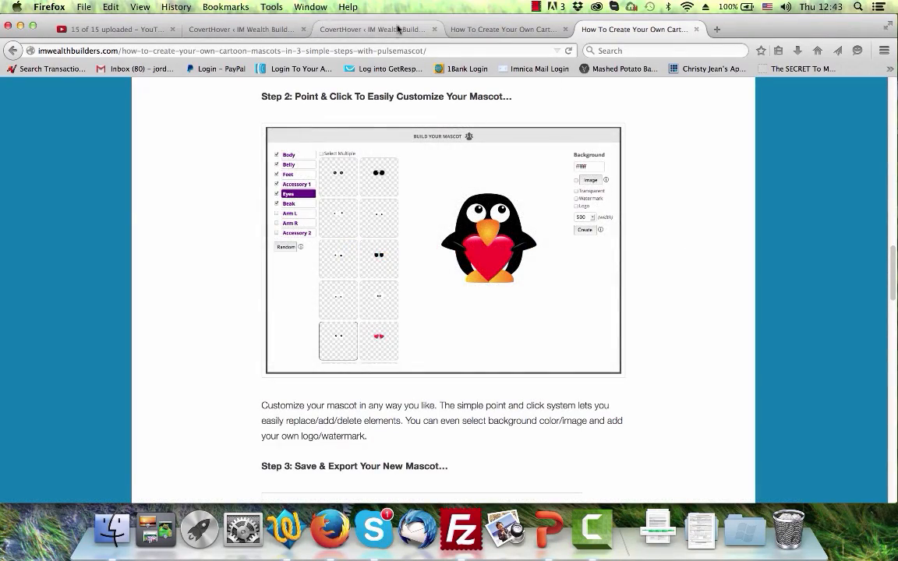
Return to the Covert Hover pre-sets and choose Buttons as the hover element for a new pre-set
left_click(363, 31)
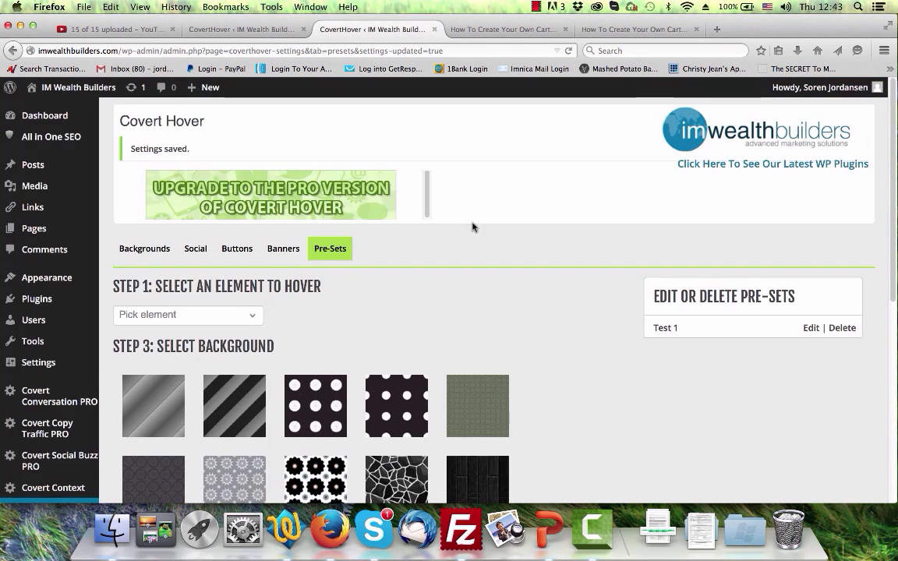
scroll(490, 252, "down", 5)
scroll(310, 244, "up", 2)
left_click(250, 212)
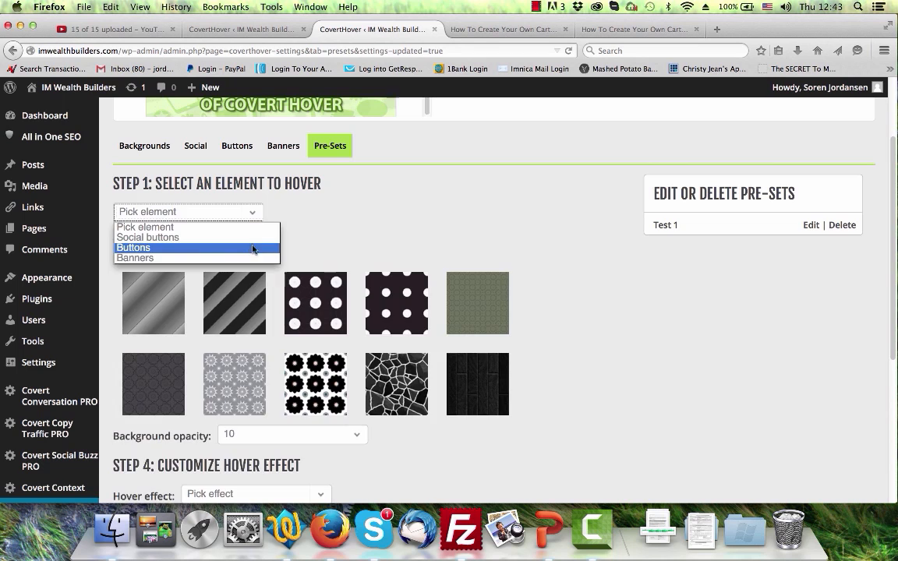
left_click(251, 248)
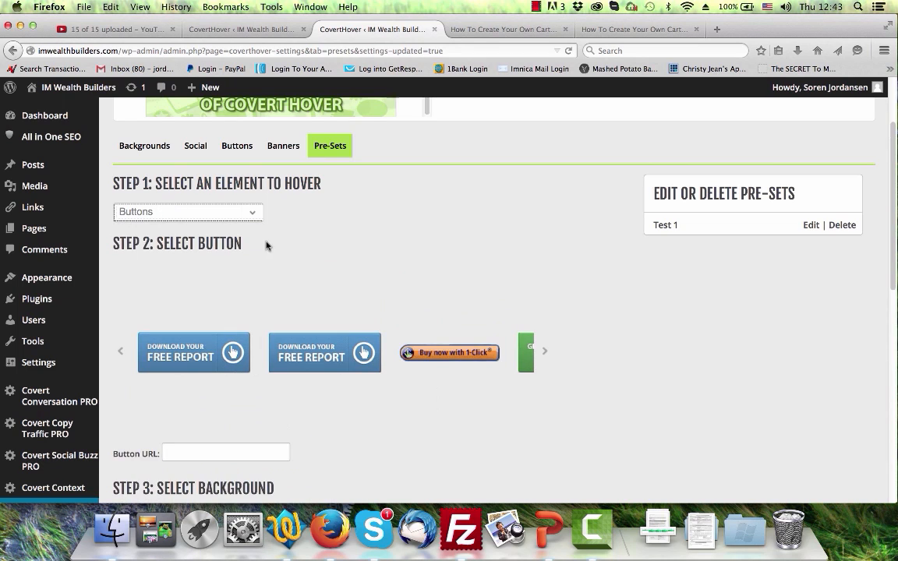
Browse the available buttons and select the "Only $17.00! Buy Now" button for the pre-set
left_click(548, 354)
left_click(548, 355)
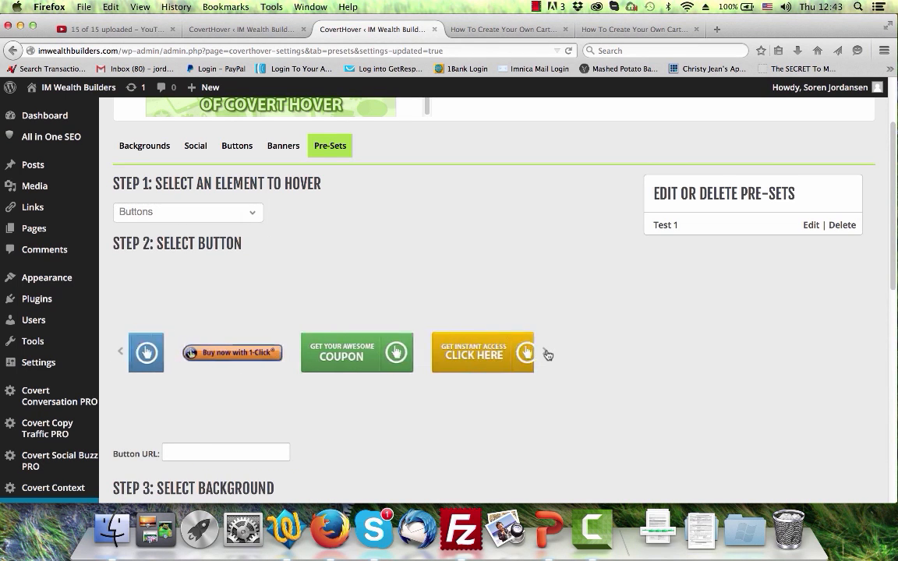
left_click(547, 355)
left_click(548, 355)
left_click(547, 355)
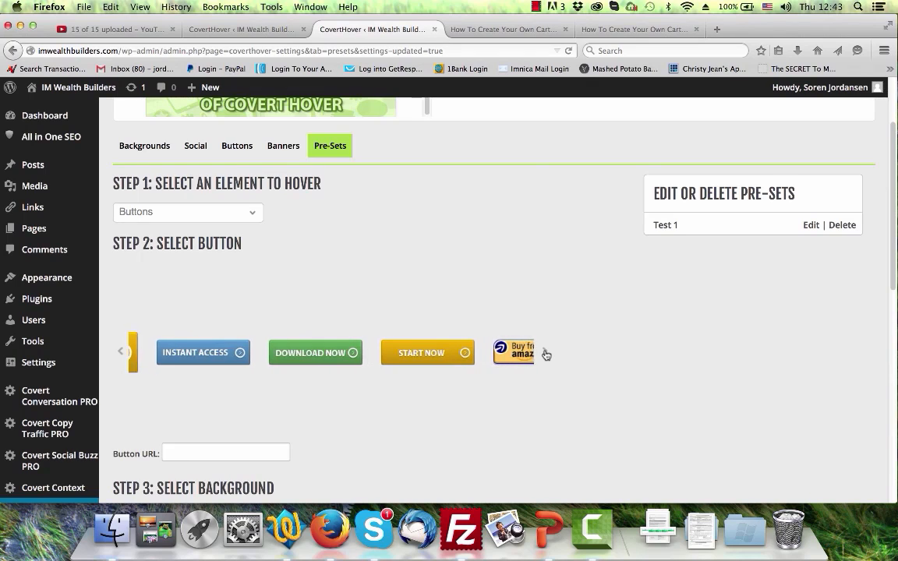
left_click(548, 355)
left_click(547, 354)
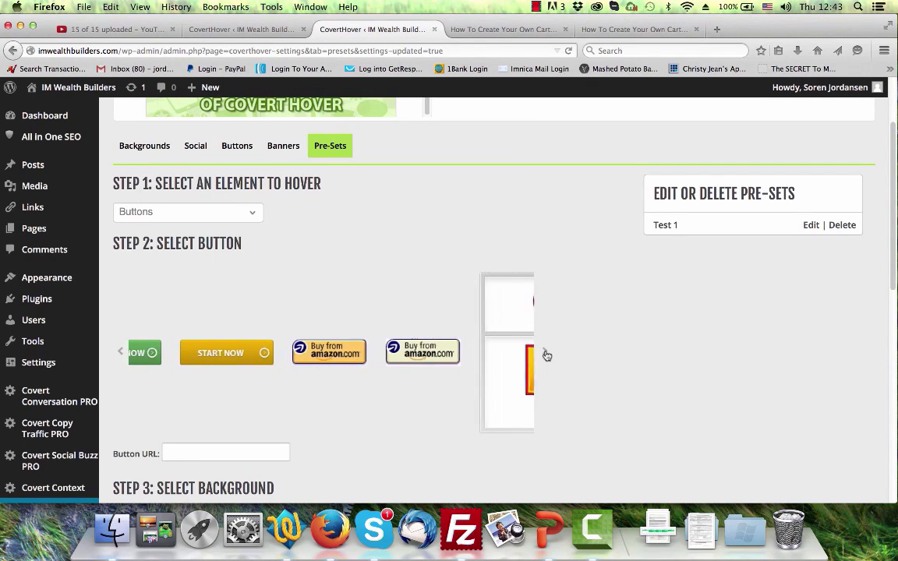
left_click(547, 355)
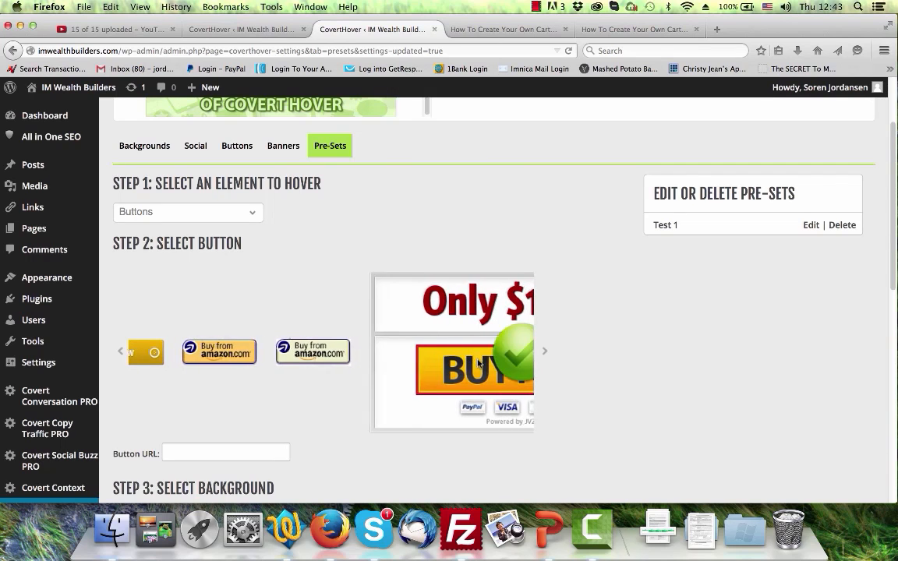
scroll(317, 369, "down", 3)
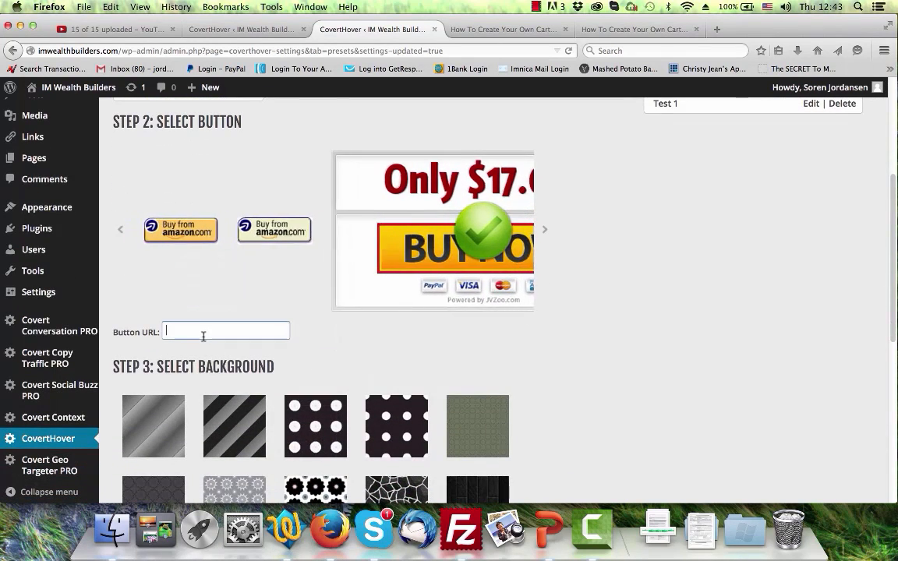
left_click(201, 337)
type("http://coverthover.com")
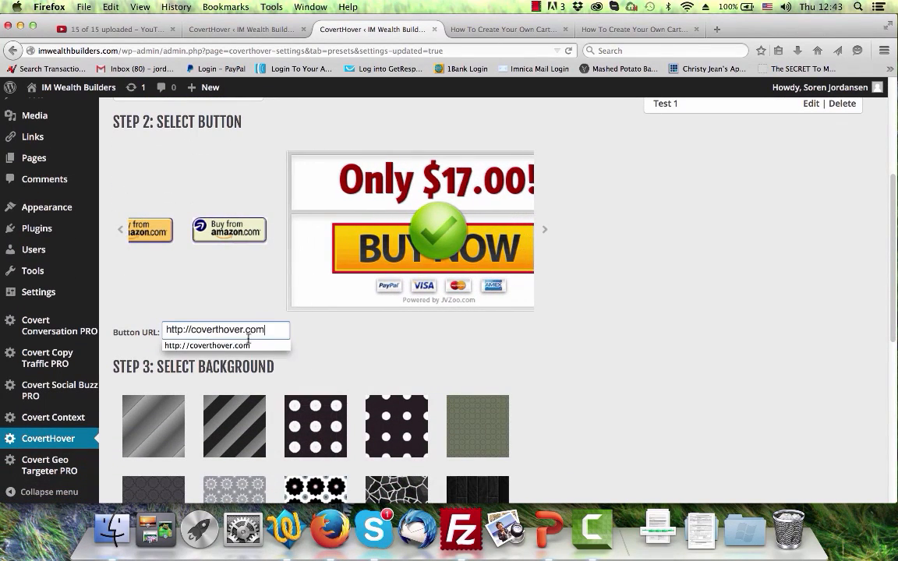
left_click(308, 350)
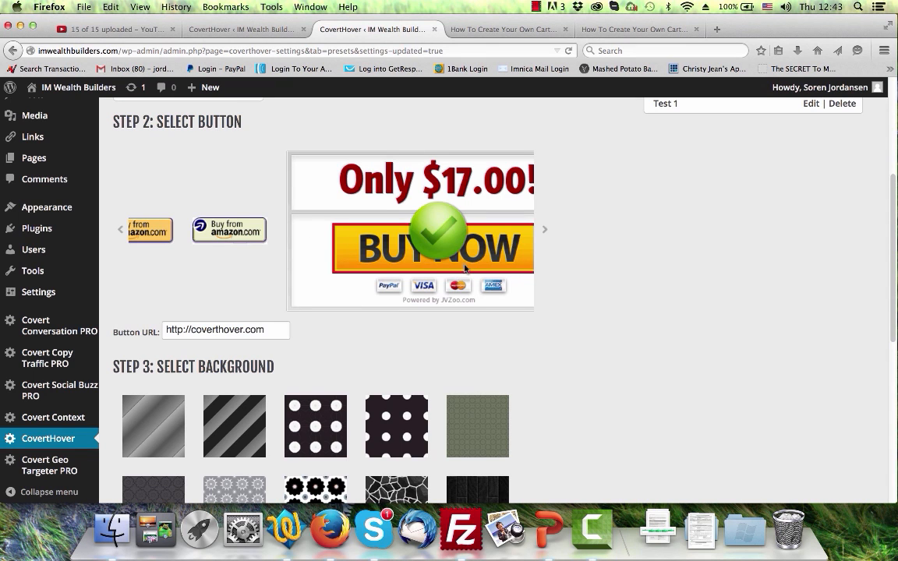
Select the cracked stone background for the pre-set and set its opacity to 90
scroll(613, 227, "down", 2)
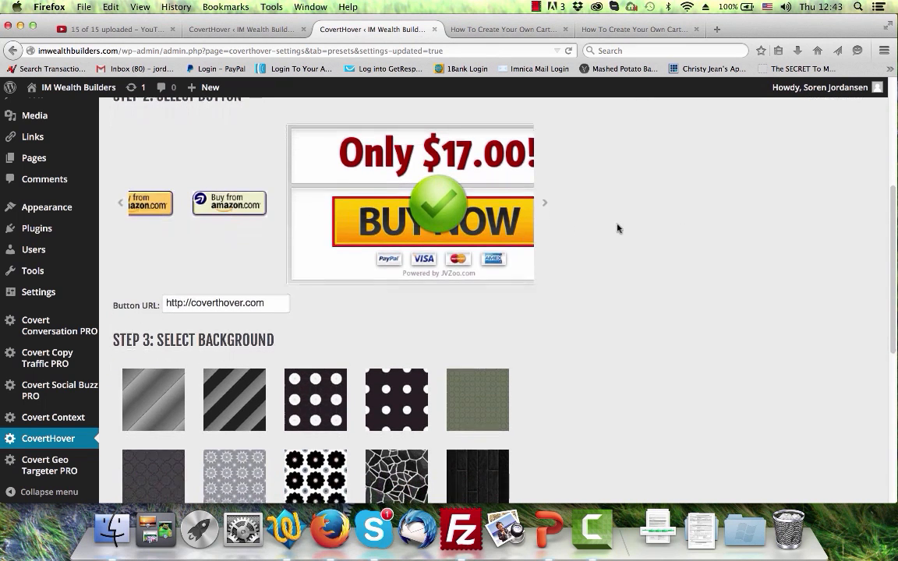
scroll(512, 301, "down", 4)
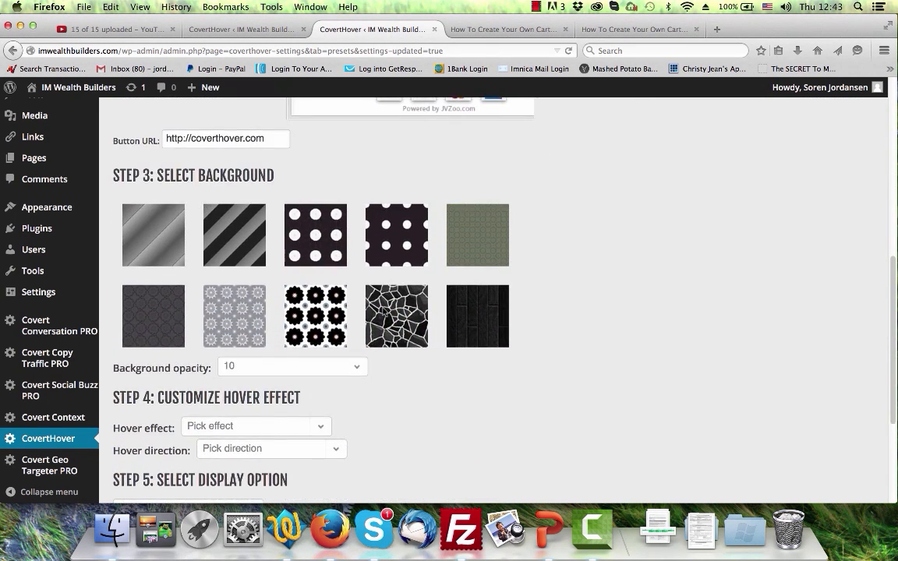
left_click(384, 312)
left_click(348, 368)
left_click(326, 450)
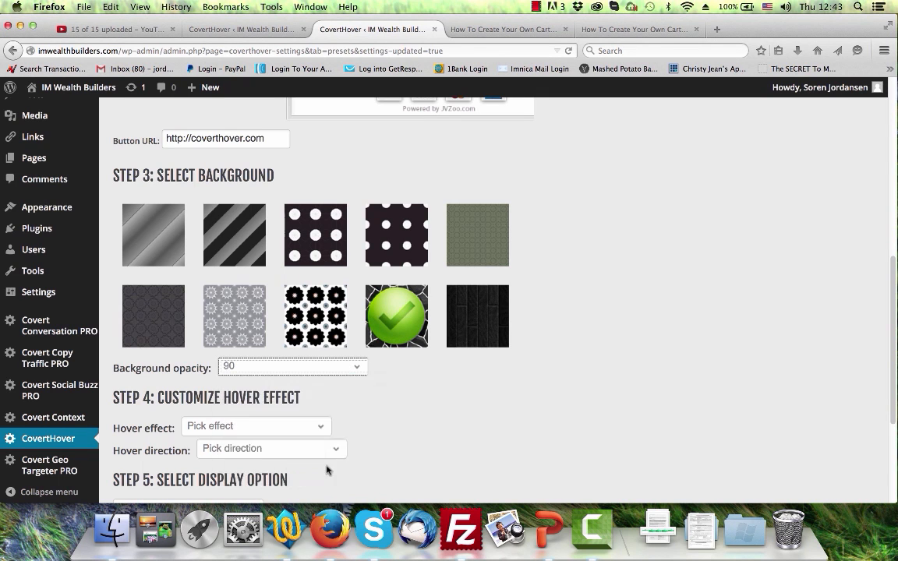
Set the pre-set's hover effect to Roll down
scroll(304, 320, "down", 4)
left_click(243, 252)
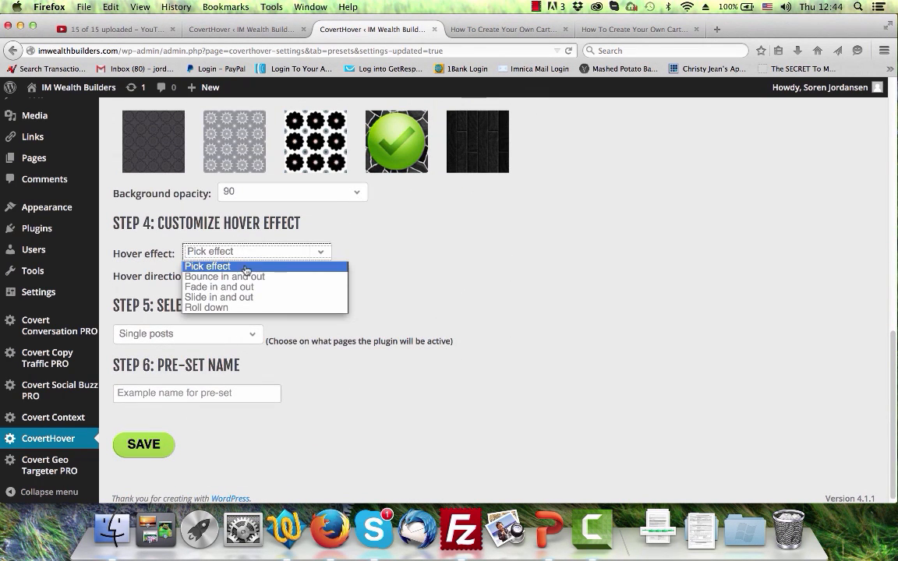
left_click(239, 309)
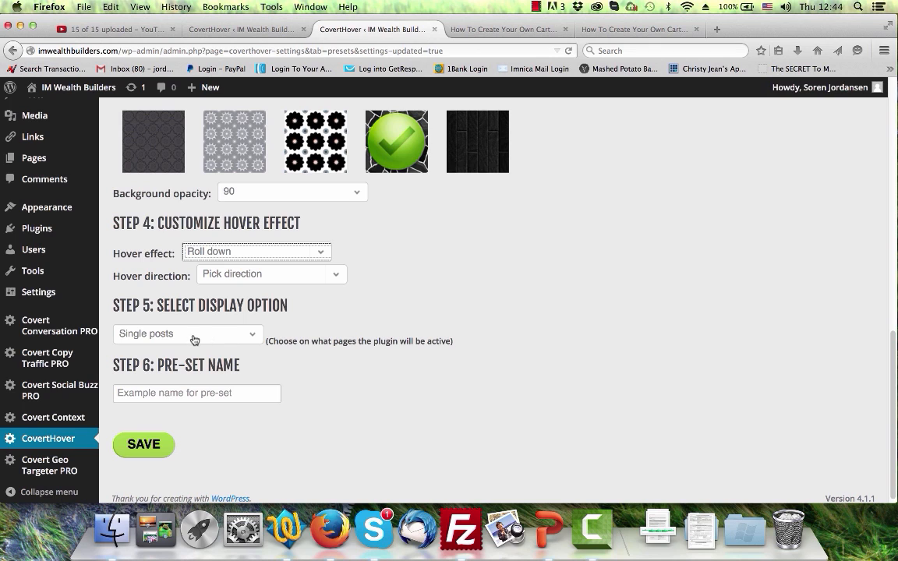
Name the pre-set test 2 and save it
left_click(201, 394)
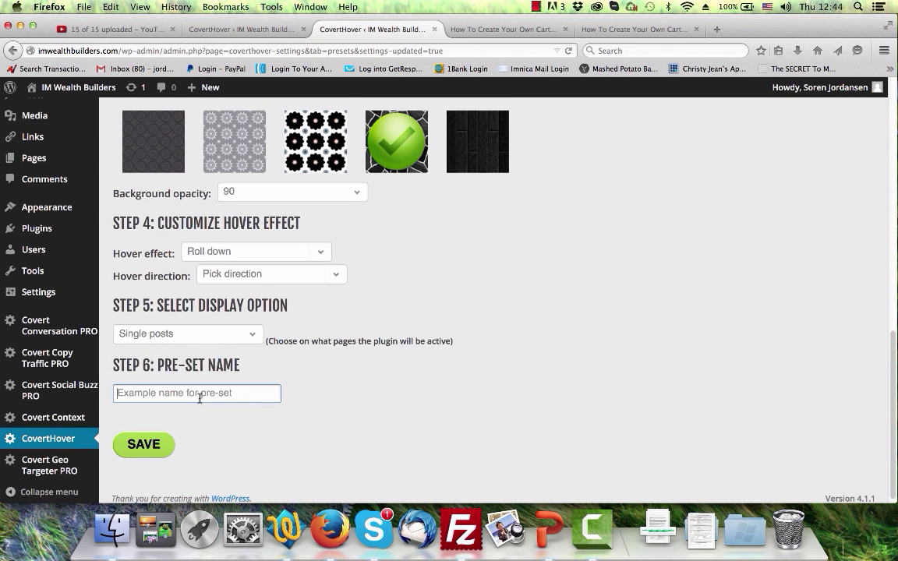
type("te")
left_click(191, 428)
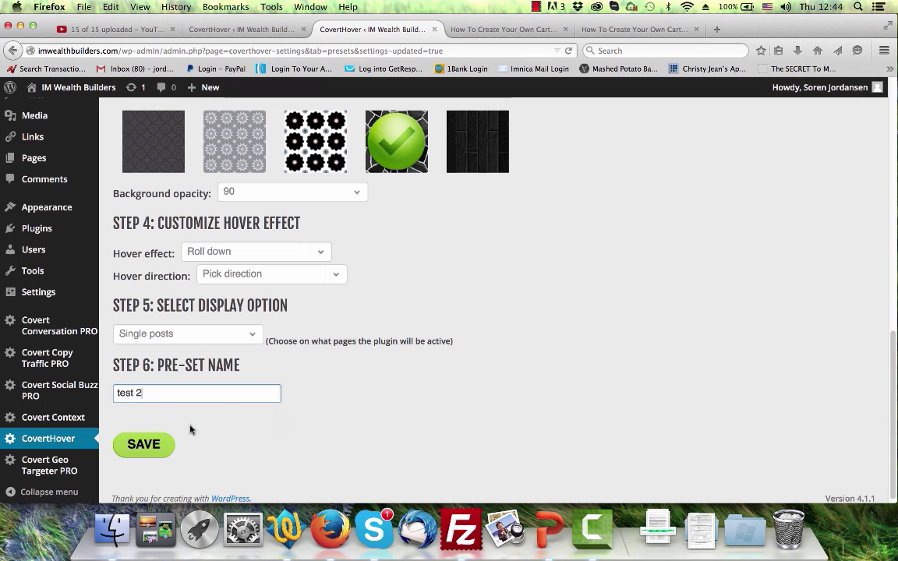
left_click(151, 451)
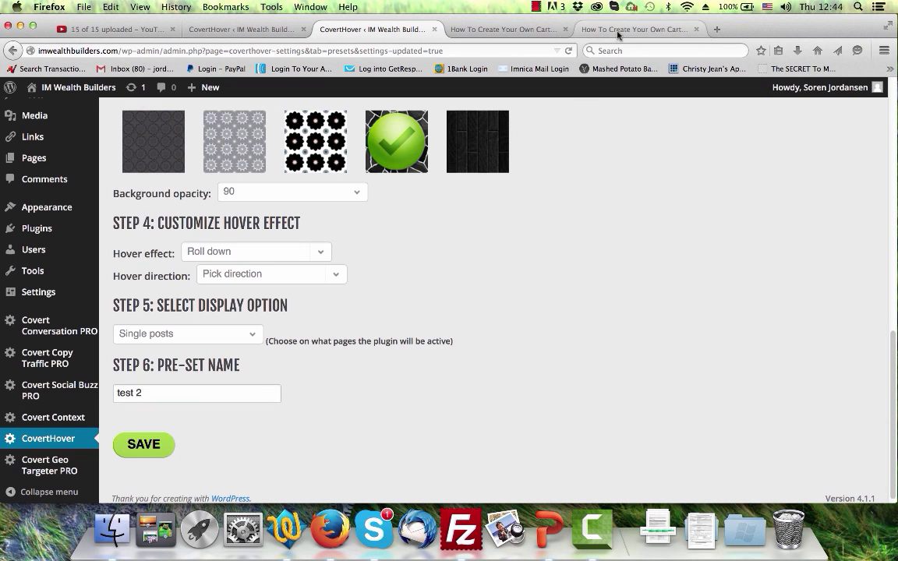
Check the Buy Now button's hover effect on the images throughout the cartoon mascots post
left_click(460, 29)
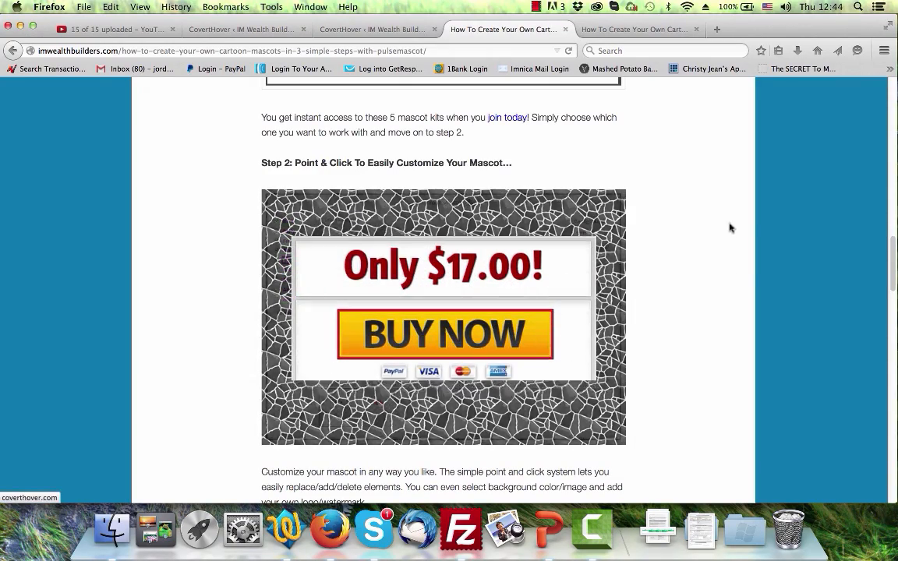
scroll(710, 243, "up", 6)
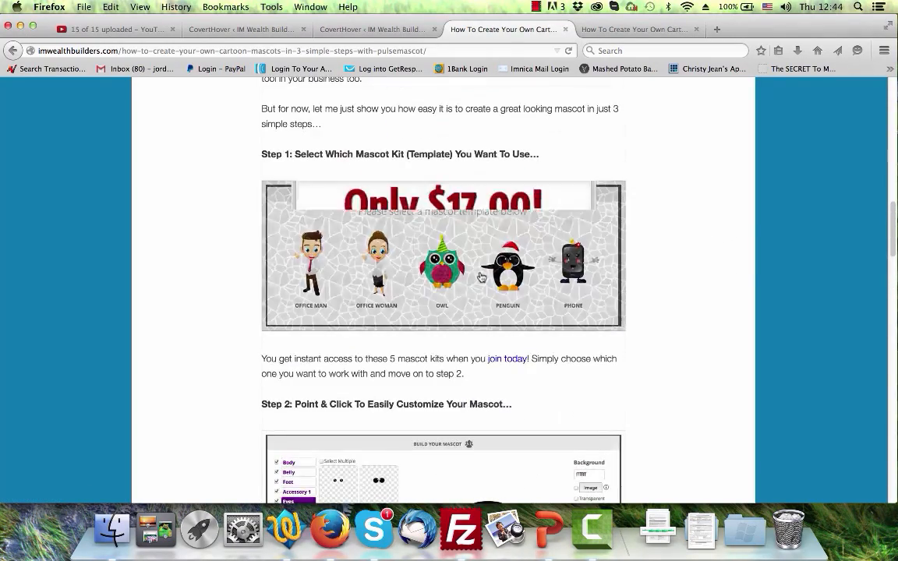
scroll(666, 278, "down", 15)
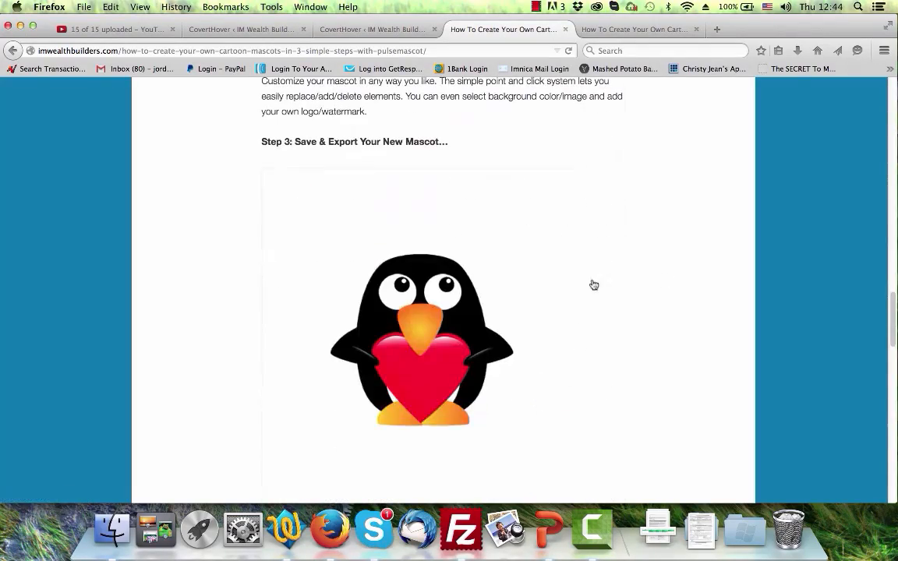
scroll(664, 274, "down", 6)
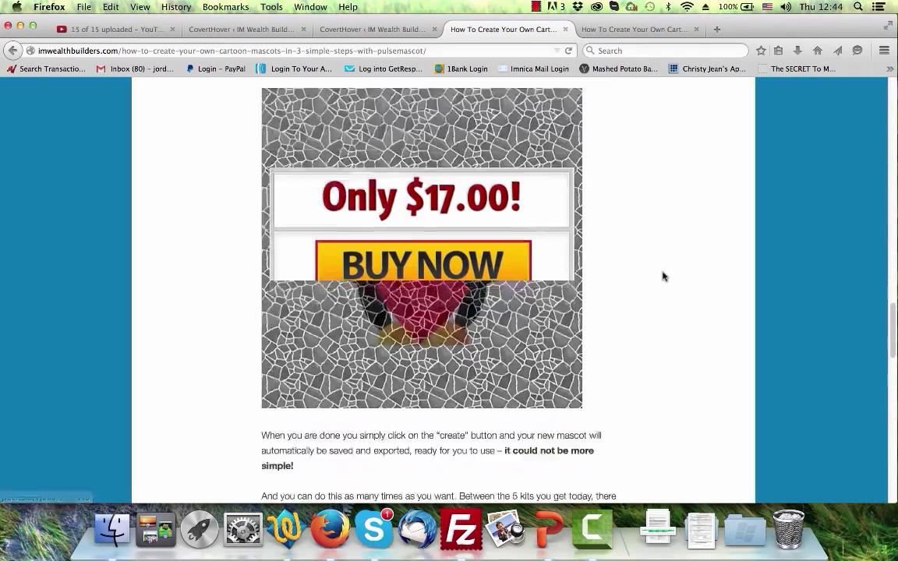
scroll(663, 277, "up", 3)
mouse_move(432, 290)
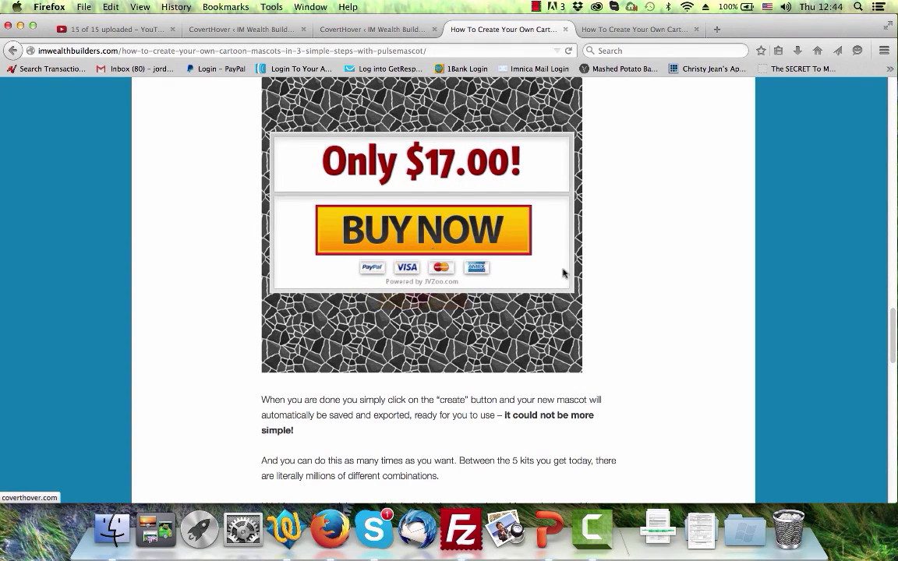
Compare the Buy Now button hover on the post's images with the social buttons hover in the post's other open copy
left_click(353, 30)
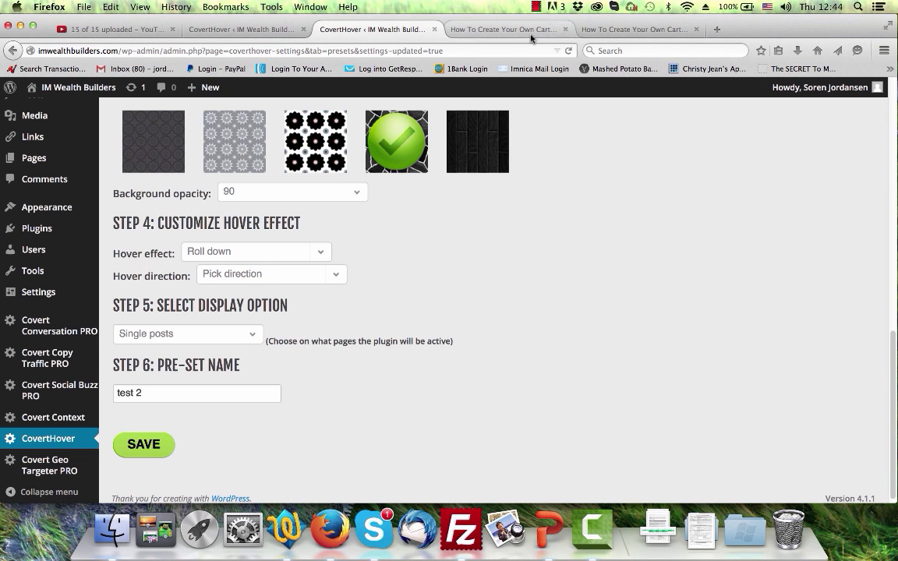
left_click(480, 33)
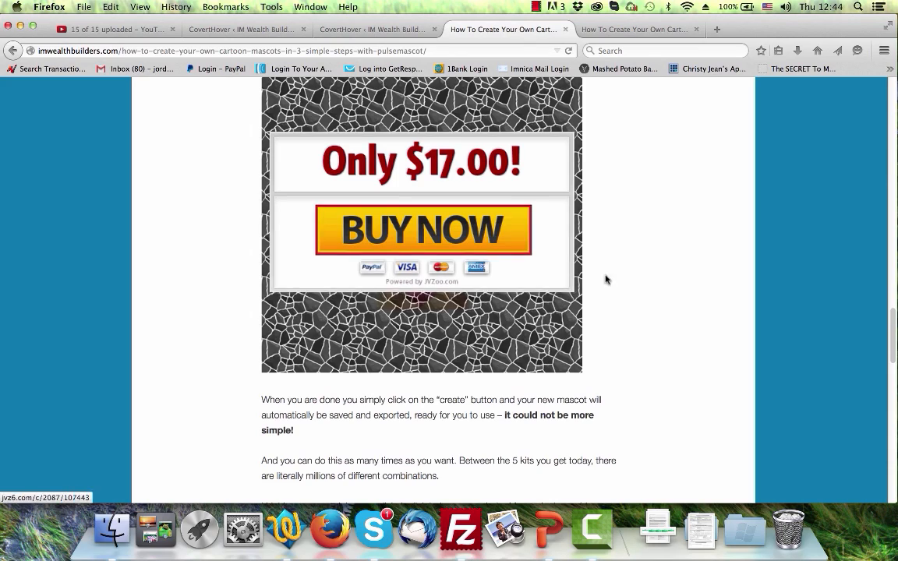
scroll(612, 290, "up", 1)
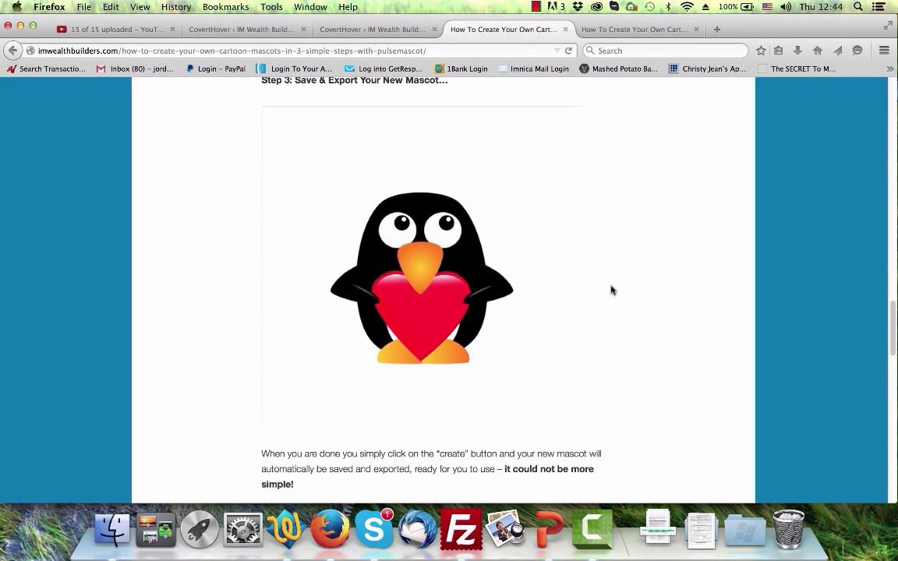
scroll(655, 299, "up", 2)
scroll(655, 300, "up", 5)
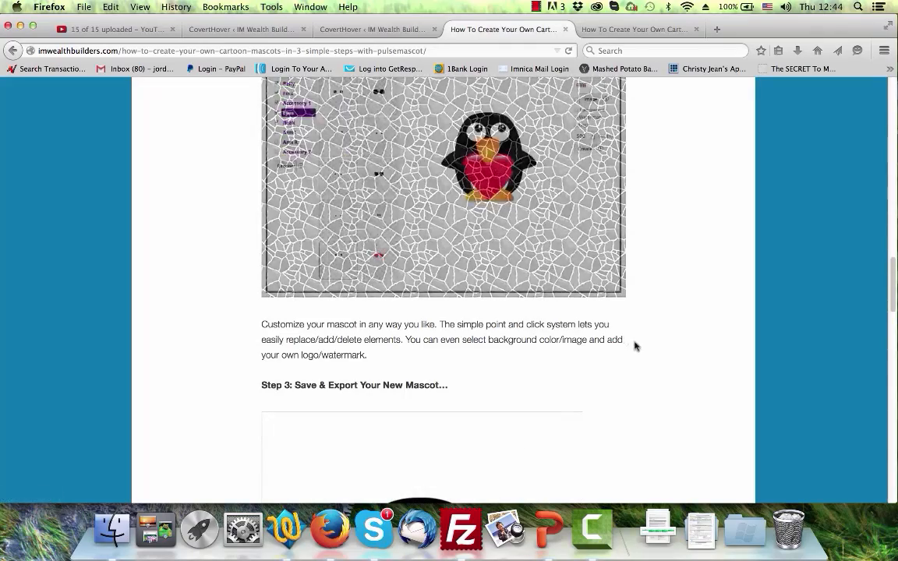
scroll(638, 346, "up", 5)
scroll(639, 344, "down", 2)
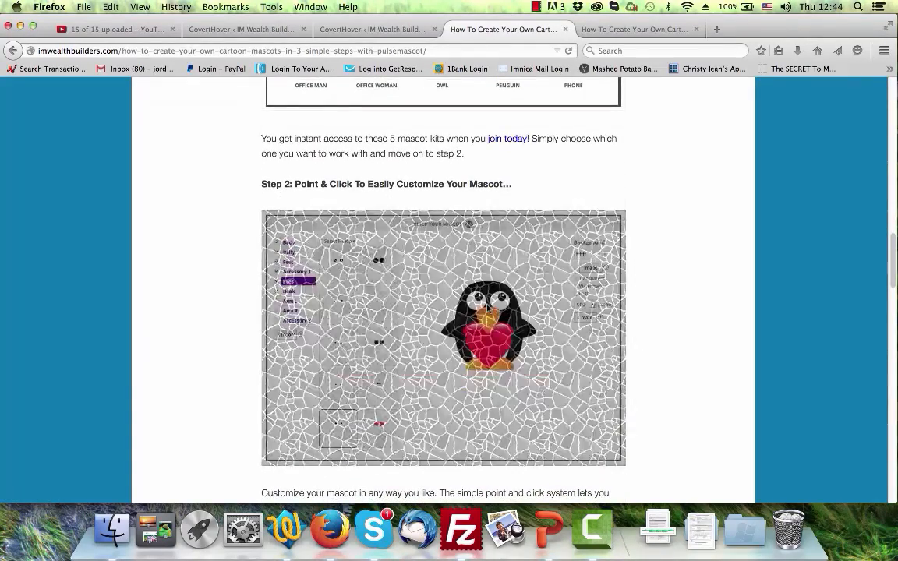
mouse_move(427, 327)
scroll(640, 355, "down", 10)
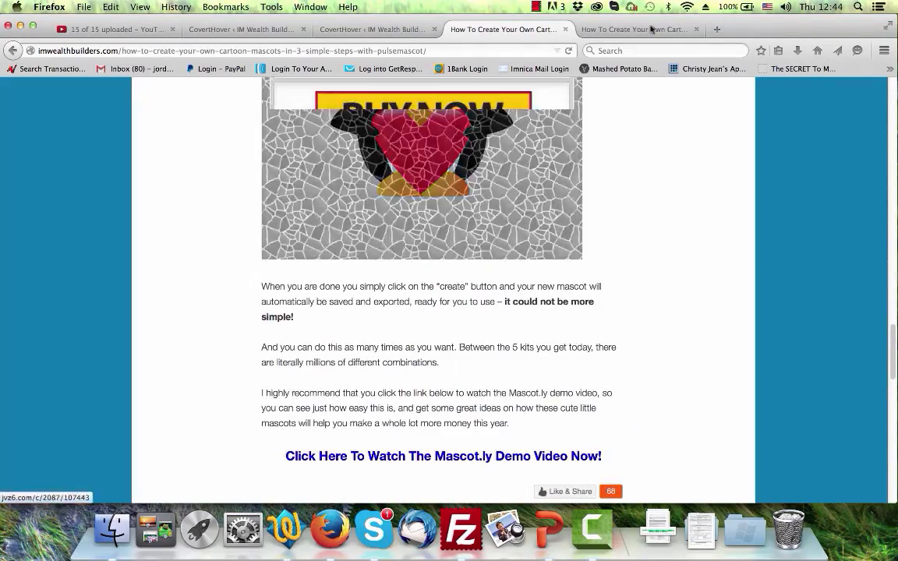
left_click(647, 31)
mouse_move(485, 304)
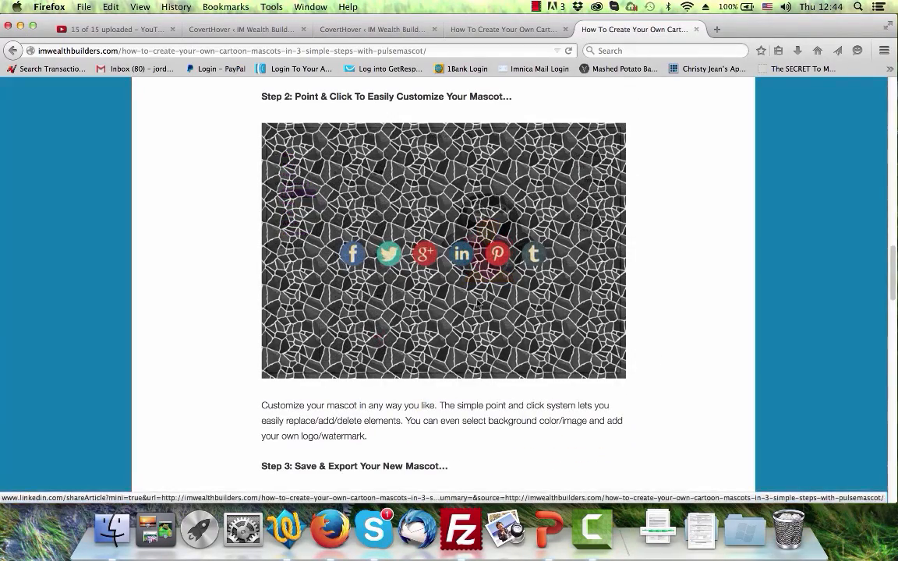